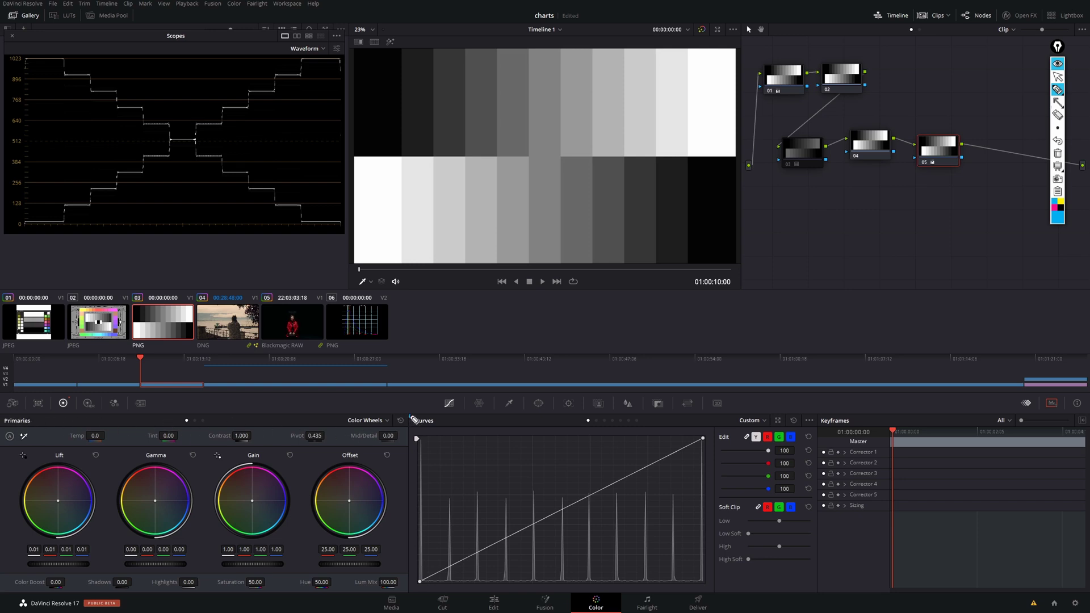
Step: Outline the Primaries adjustments panel with blue strokes and label its bottom row
{"action": "left_click_drag", "start_coordinate": [410, 418], "coordinate": [405, 578]}
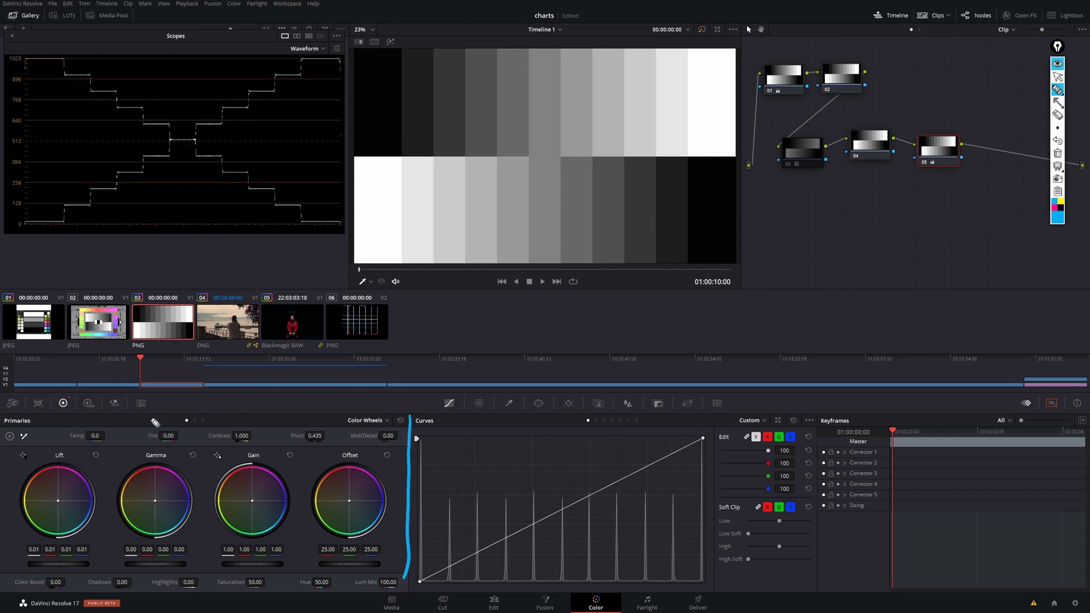
{"action": "left_click_drag", "start_coordinate": [3, 418], "coordinate": [413, 415]}
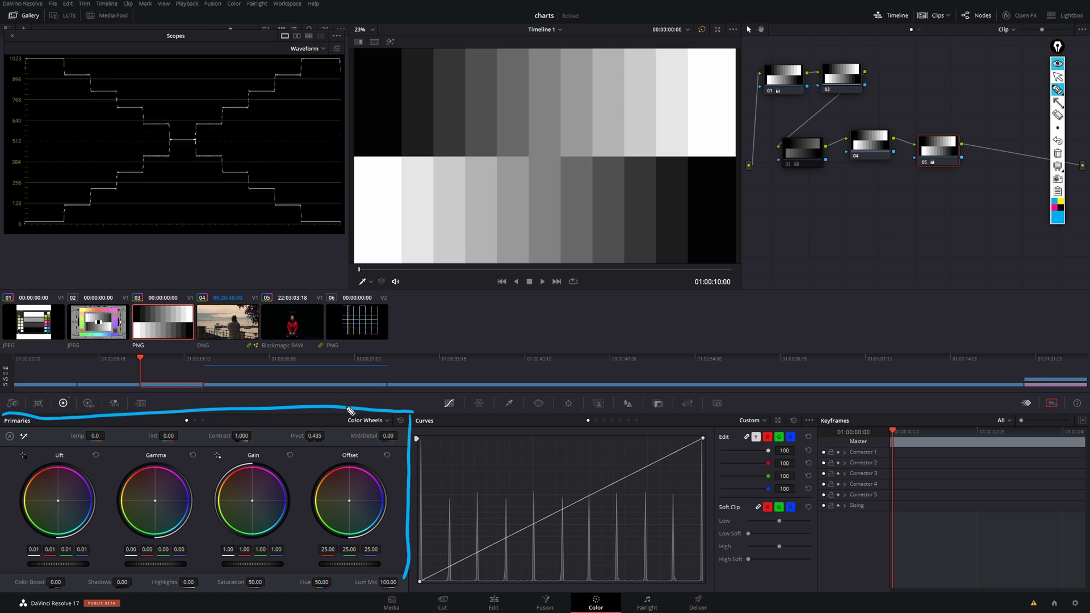
{"action": "mouse_move", "coordinate": [15, 587]}
{"action": "left_mouse_down"}
{"action": "mouse_move", "coordinate": [44, 588]}
{"action": "mouse_move", "coordinate": [31, 596]}
{"action": "left_mouse_up"}
Step: Circle the Temp, Tint, Mid/Detail, Color Boost and Highlights values, then switch the pen to yellow
{"action": "mouse_move", "coordinate": [88, 424]}
{"action": "left_mouse_down"}
{"action": "mouse_move", "coordinate": [94, 456]}
{"action": "mouse_move", "coordinate": [85, 420]}
{"action": "left_mouse_up"}
{"action": "mouse_move", "coordinate": [160, 423]}
{"action": "left_mouse_down"}
{"action": "mouse_move", "coordinate": [141, 448]}
{"action": "mouse_move", "coordinate": [163, 420]}
{"action": "left_mouse_up"}
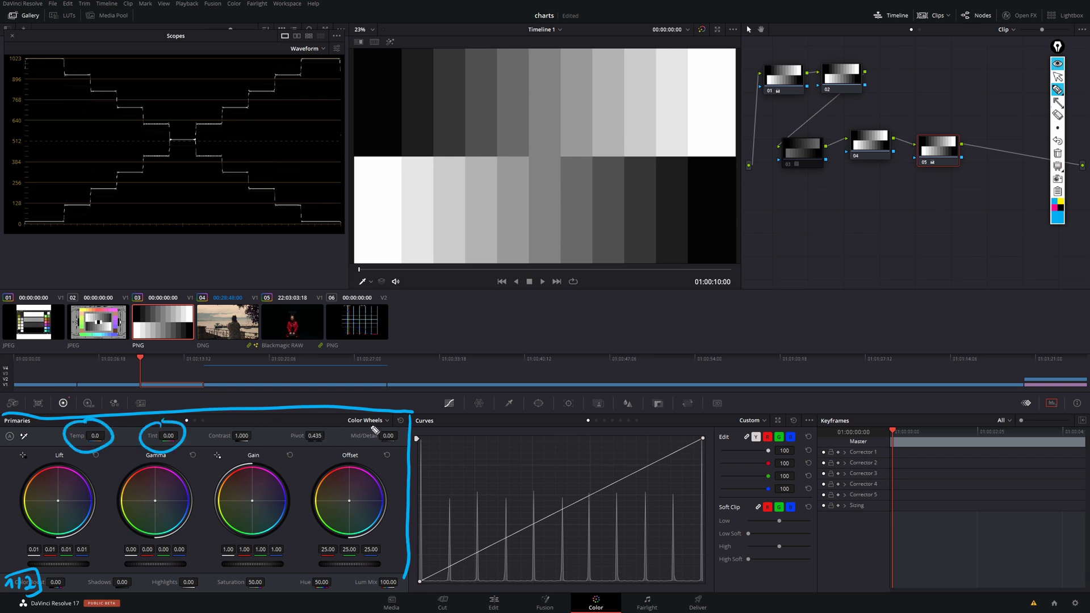
{"action": "mouse_move", "coordinate": [375, 430]}
{"action": "left_mouse_down"}
{"action": "mouse_move", "coordinate": [405, 440]}
{"action": "mouse_move", "coordinate": [387, 419]}
{"action": "left_mouse_up"}
{"action": "mouse_move", "coordinate": [55, 580]}
{"action": "left_mouse_down"}
{"action": "mouse_move", "coordinate": [113, 576]}
{"action": "mouse_move", "coordinate": [134, 589]}
{"action": "mouse_move", "coordinate": [138, 569]}
{"action": "mouse_move", "coordinate": [182, 583]}
{"action": "mouse_move", "coordinate": [174, 612]}
{"action": "mouse_move", "coordinate": [200, 572]}
{"action": "left_mouse_up"}
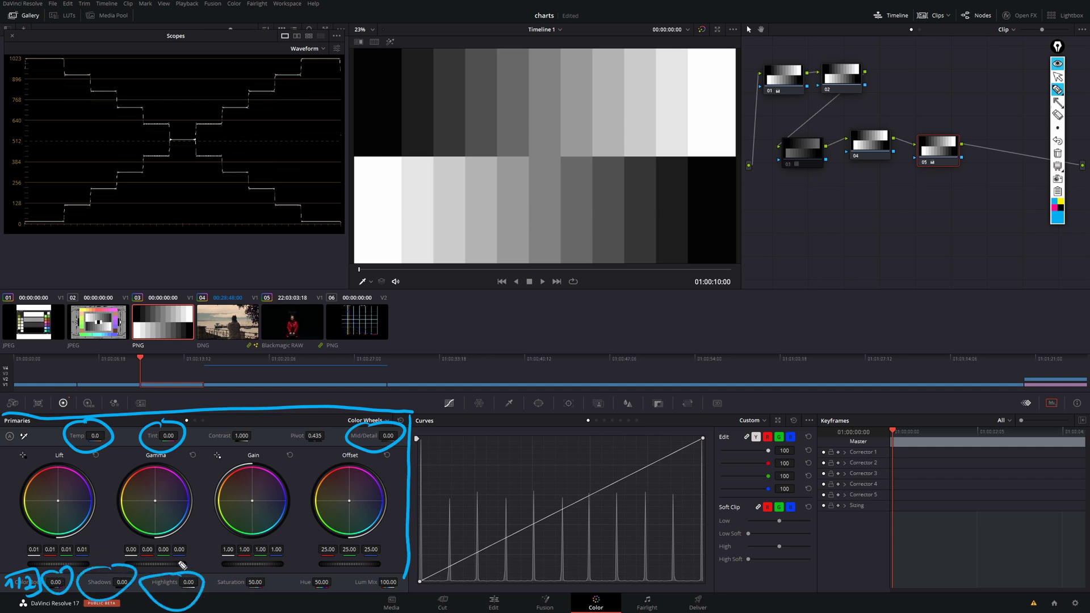
{"action": "left_click_drag", "start_coordinate": [218, 594], "coordinate": [261, 591]}
{"action": "left_click", "coordinate": [1060, 201]}
Step: Pull Highlights down to -53 and draw a cyan arrow on the waveform's lowered top steps
{"action": "left_click", "coordinate": [1056, 78]}
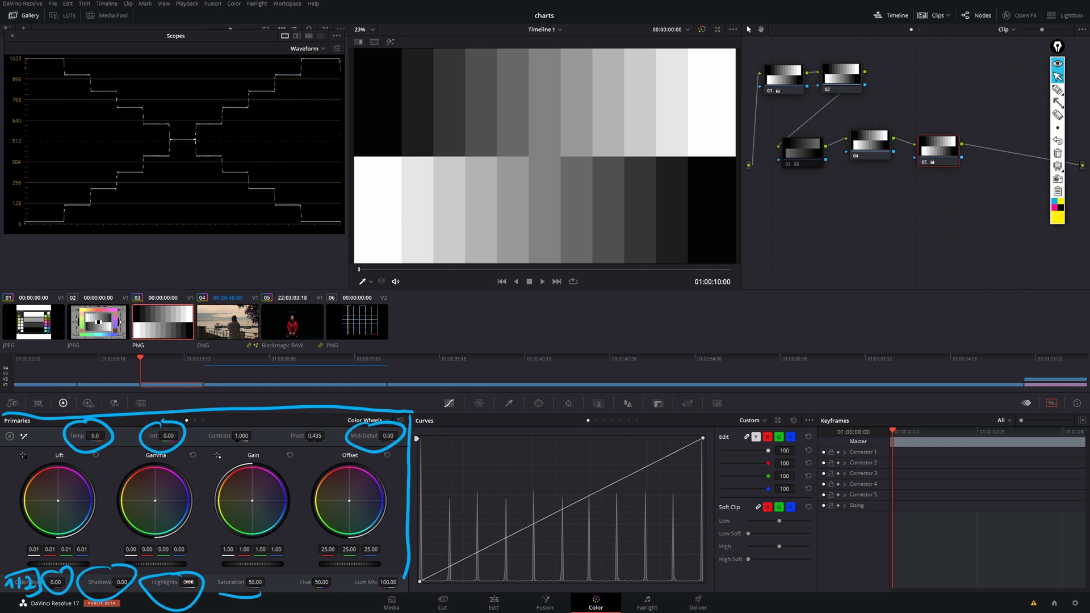
{"action": "mouse_move", "coordinate": [189, 582]}
{"action": "left_mouse_down"}
{"action": "mouse_move", "coordinate": [335, 579]}
{"action": "mouse_move", "coordinate": [248, 592]}
{"action": "mouse_move", "coordinate": [182, 584]}
{"action": "left_mouse_up"}
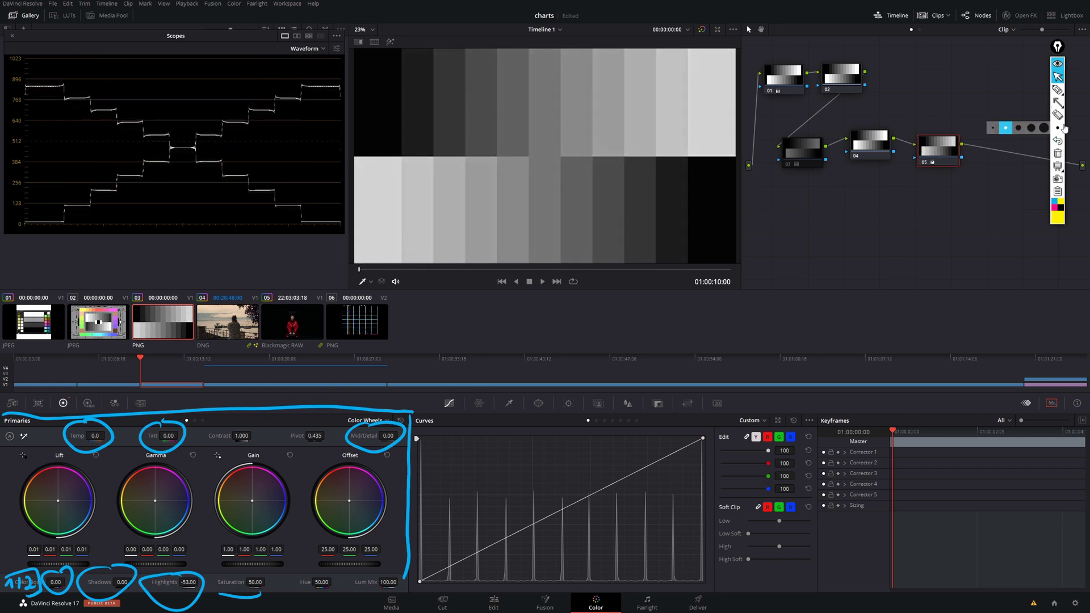
{"action": "left_click", "coordinate": [1058, 92]}
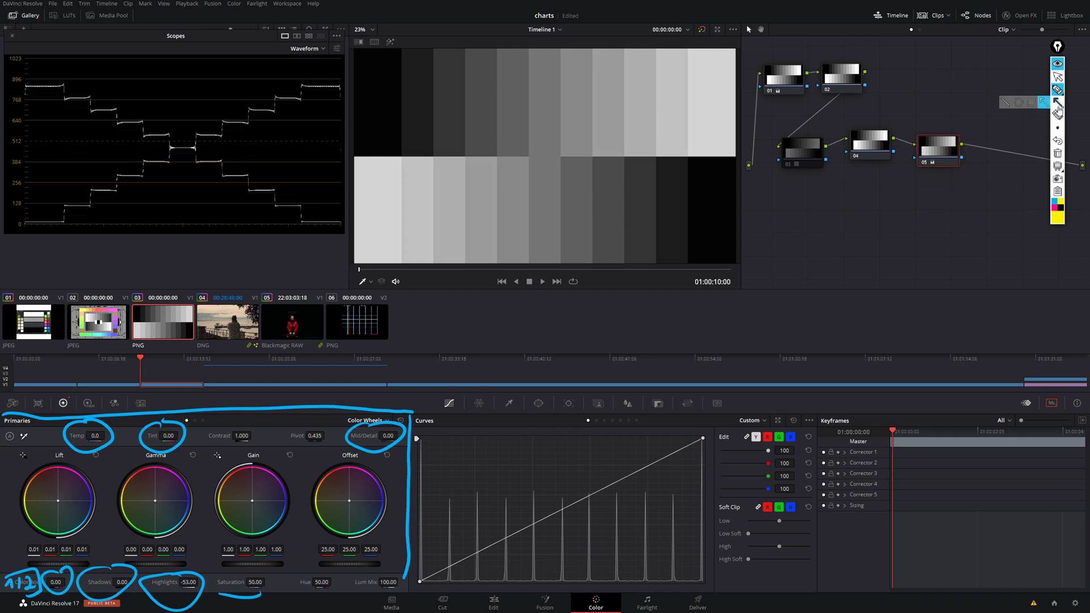
{"action": "left_click", "coordinate": [1055, 204]}
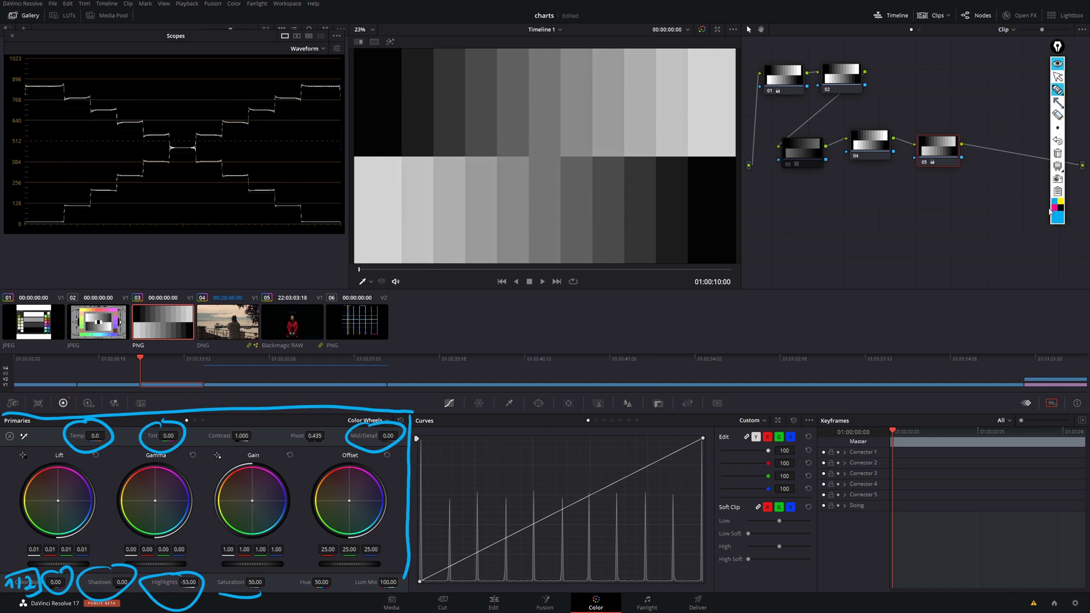
{"action": "mouse_move", "coordinate": [33, 85]}
{"action": "left_mouse_down"}
{"action": "mouse_move", "coordinate": [64, 84]}
{"action": "mouse_move", "coordinate": [46, 121]}
{"action": "mouse_move", "coordinate": [56, 125]}
{"action": "left_mouse_up"}
Step: Reset Highlights to 0, then sweep Shadows down to -99.50 and up to 99.00
{"action": "left_click", "coordinate": [1055, 91]}
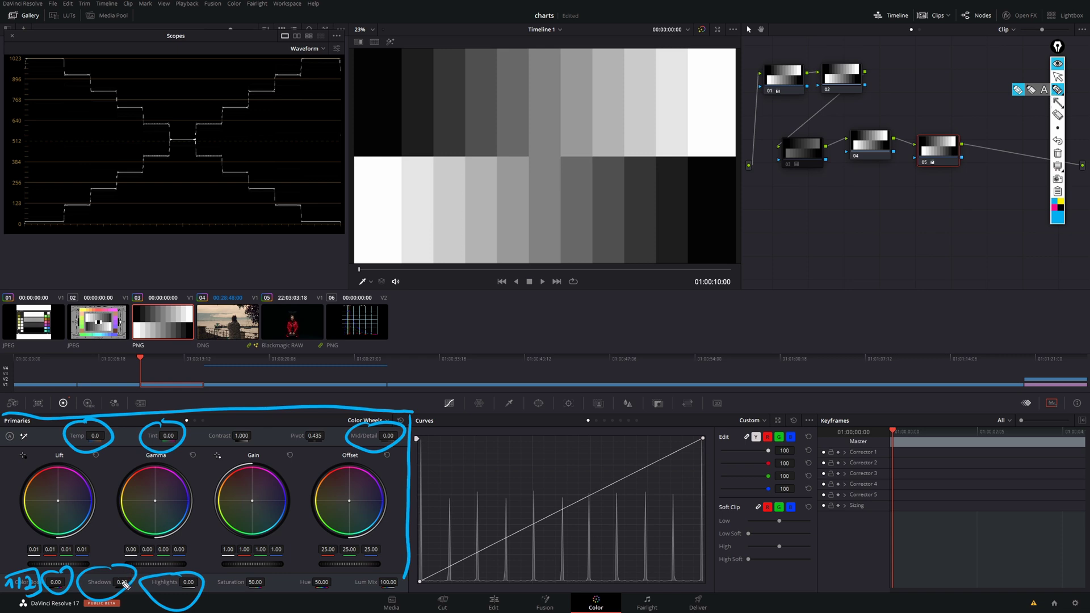
{"action": "key", "text": "ctrl+shift+1"}
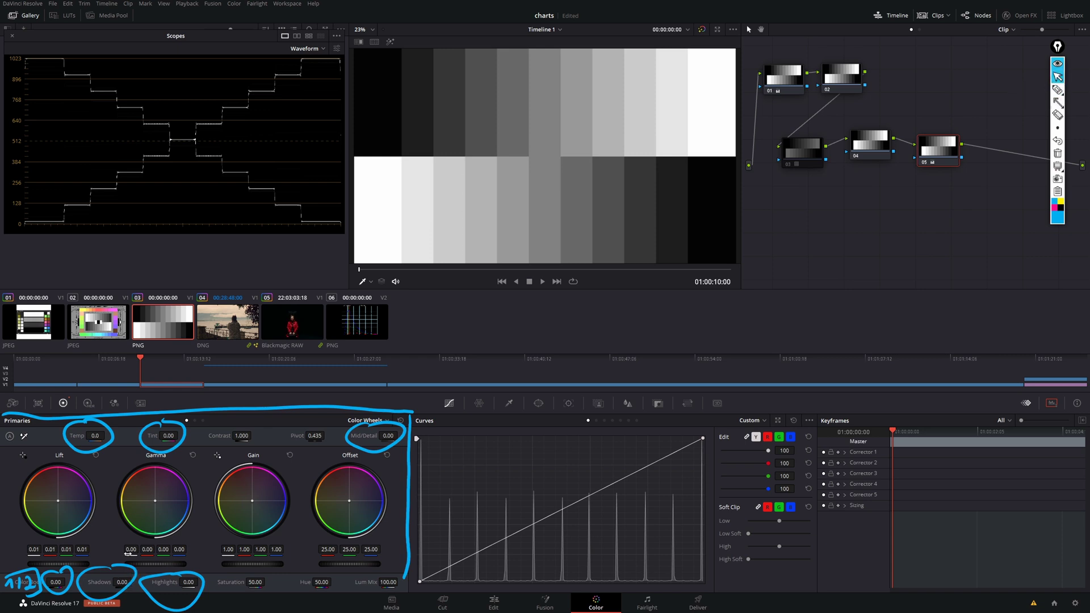
{"action": "left_click_drag", "start_coordinate": [123, 582], "coordinate": [88, 581]}
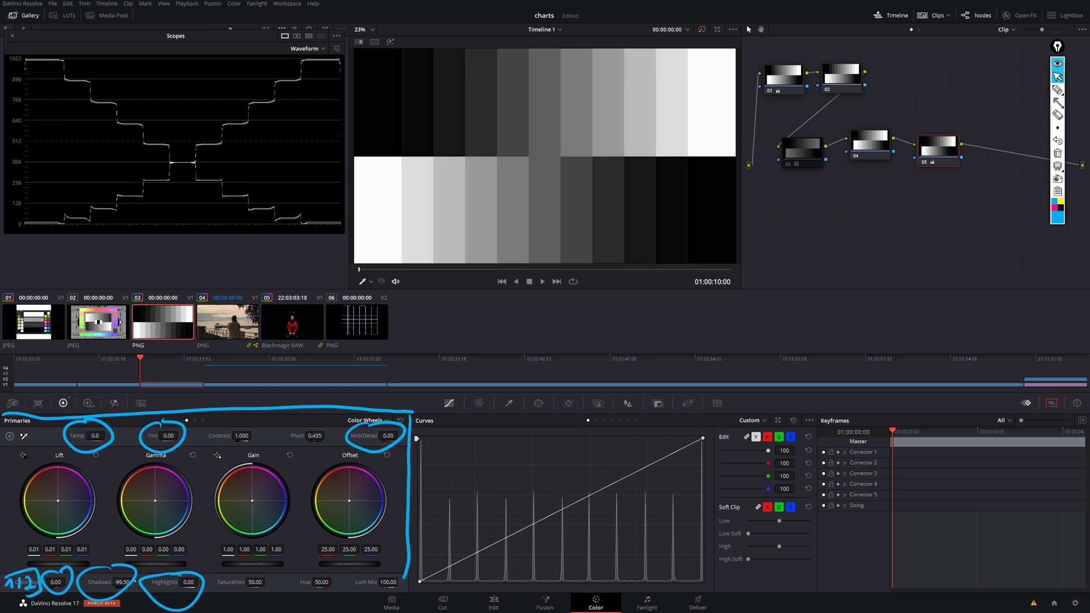
{"action": "left_click_drag", "start_coordinate": [88, 581], "coordinate": [312, 576]}
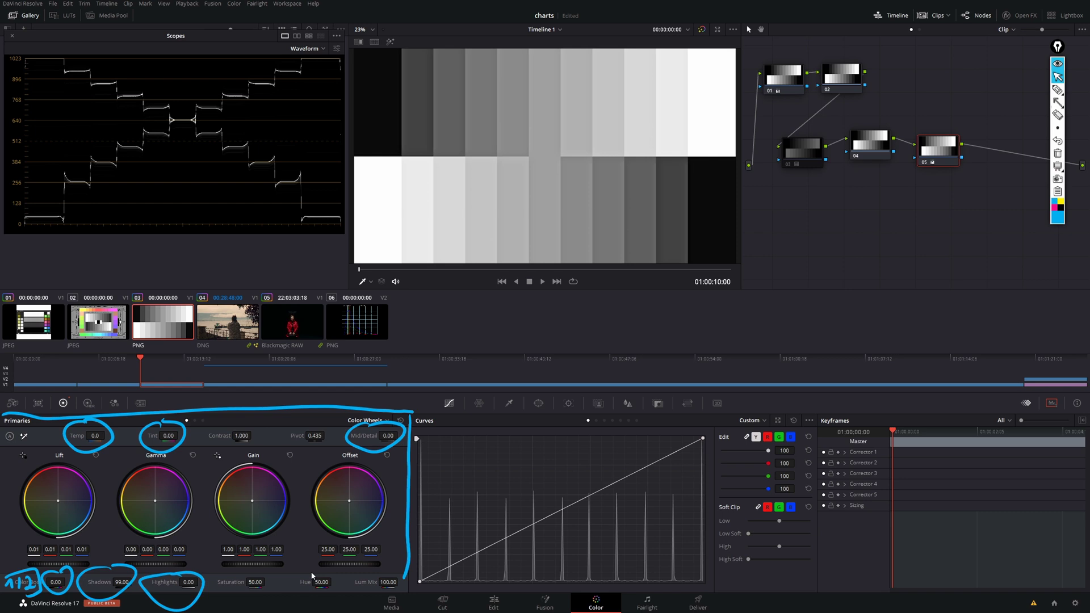
Step: Draw an upward arrow on the waveform's dark steps and reset Shadows to 0.00
{"action": "left_click", "coordinate": [1058, 89]}
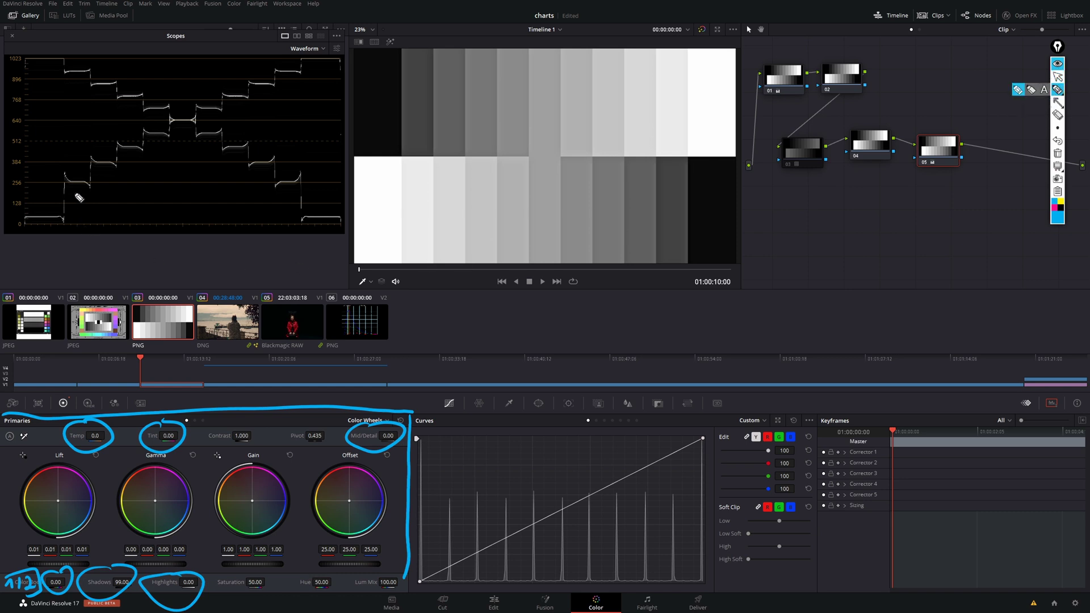
{"action": "mouse_move", "coordinate": [62, 206]}
{"action": "left_mouse_down"}
{"action": "mouse_move", "coordinate": [91, 201]}
{"action": "mouse_move", "coordinate": [72, 198]}
{"action": "mouse_move", "coordinate": [72, 180]}
{"action": "left_mouse_up"}
{"action": "left_click_drag", "start_coordinate": [68, 188], "coordinate": [76, 188]}
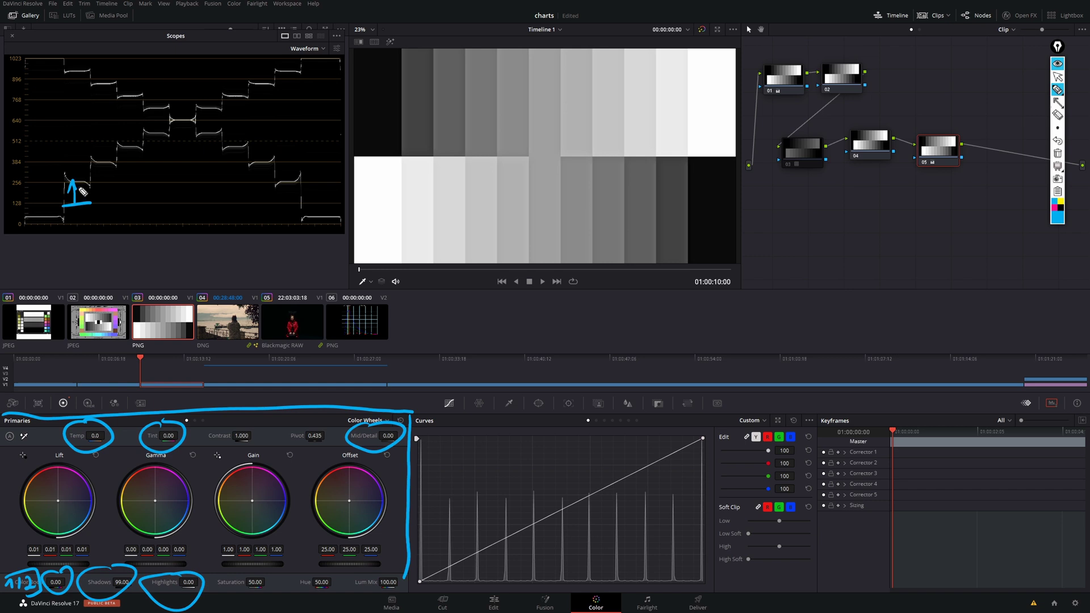
{"action": "key", "text": "ctrl+z"}
{"action": "left_click", "coordinate": [1058, 89]}
{"action": "left_click", "coordinate": [1058, 91]}
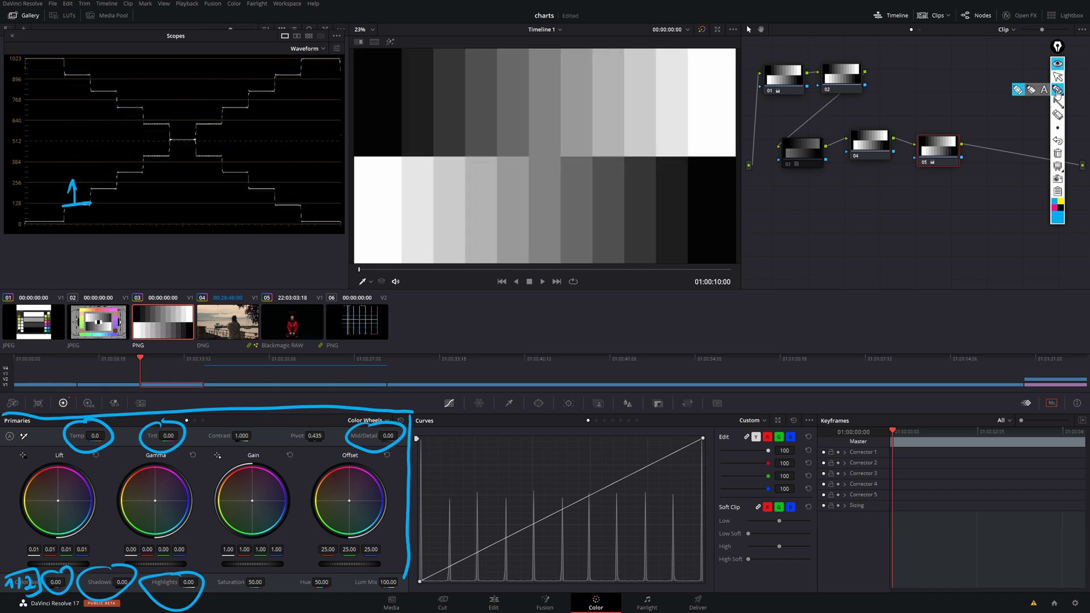
Step: Clear the annotations, reset Shadows to 0, and draw arrows on the rising low and mid waveform steps
{"action": "left_click", "coordinate": [1058, 153]}
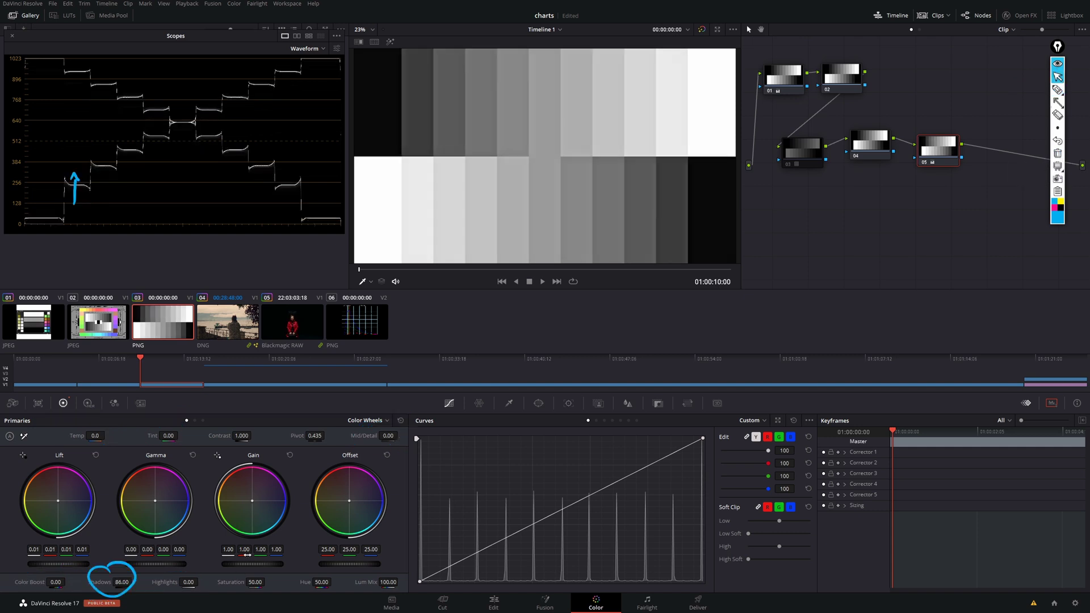
{"action": "double_click", "coordinate": [103, 582]}
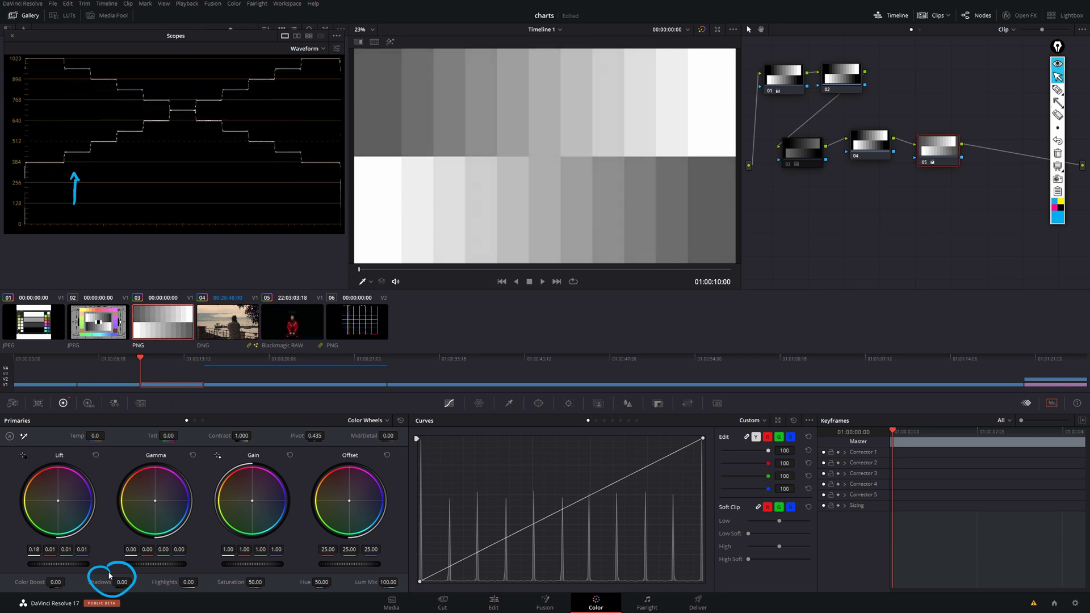
{"action": "left_click", "coordinate": [1058, 88]}
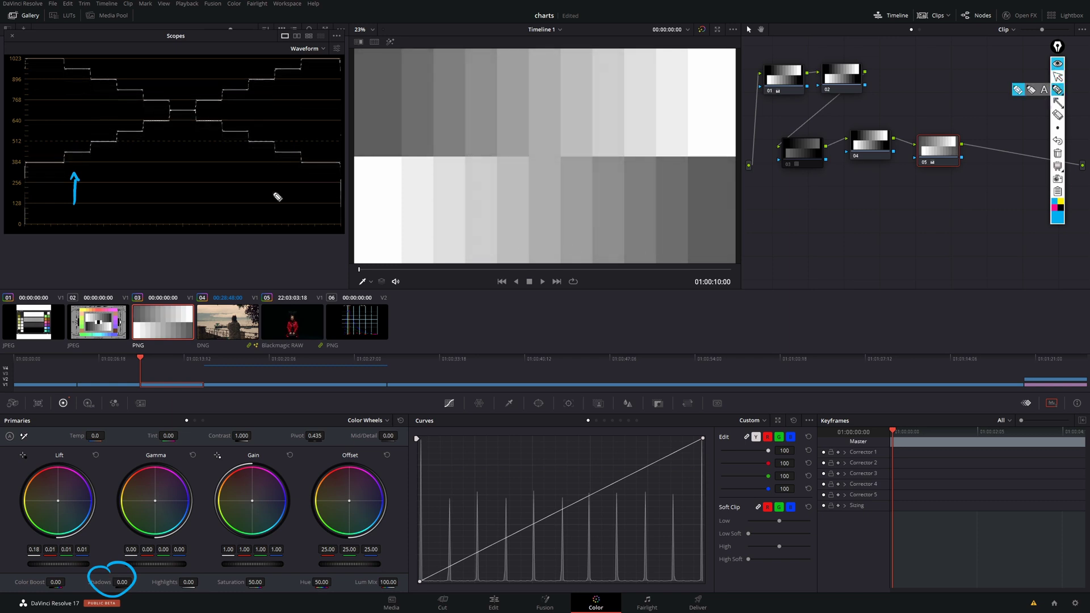
{"action": "left_click_drag", "start_coordinate": [72, 150], "coordinate": [135, 112]}
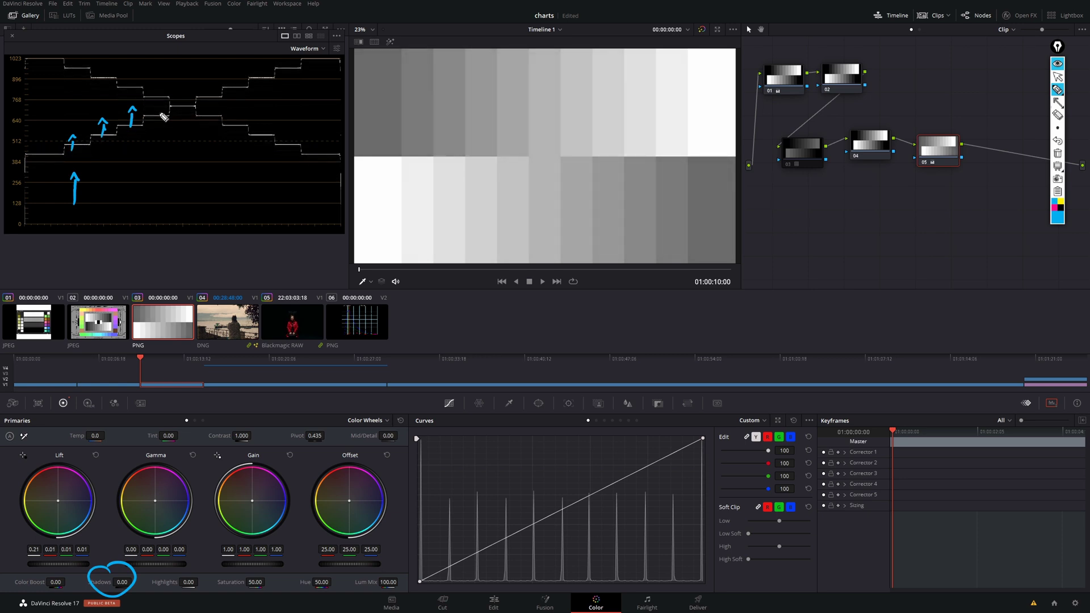
{"action": "left_click_drag", "start_coordinate": [221, 108], "coordinate": [228, 108]}
{"action": "mouse_move", "coordinate": [222, 118]}
{"action": "left_mouse_down"}
{"action": "mouse_move", "coordinate": [251, 128]}
{"action": "mouse_move", "coordinate": [258, 119]}
{"action": "left_mouse_up"}
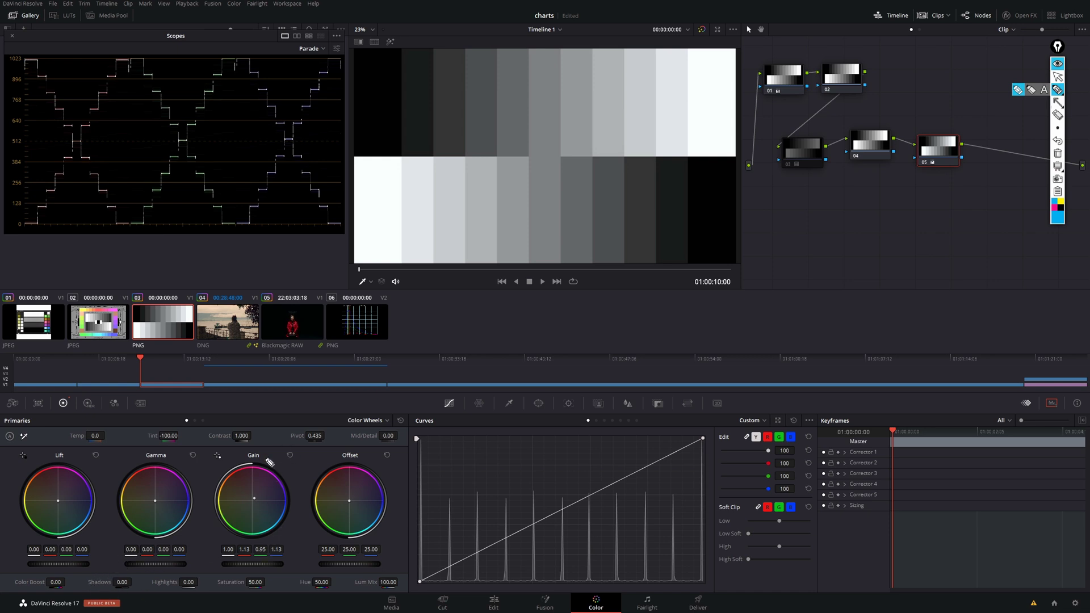
Step: Circle the Tint value of -100 and the Temp value on screen
{"action": "left_click_drag", "start_coordinate": [169, 422], "coordinate": [164, 423]}
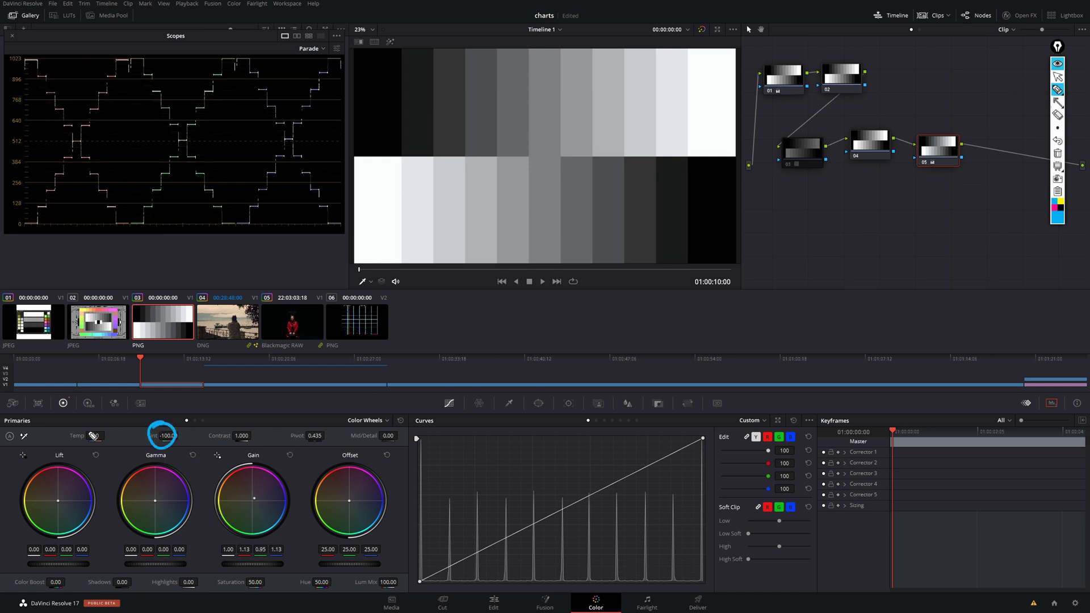
{"action": "mouse_move", "coordinate": [85, 415]}
{"action": "left_mouse_down"}
{"action": "mouse_move", "coordinate": [107, 431]}
{"action": "mouse_move", "coordinate": [104, 419]}
{"action": "left_mouse_up"}
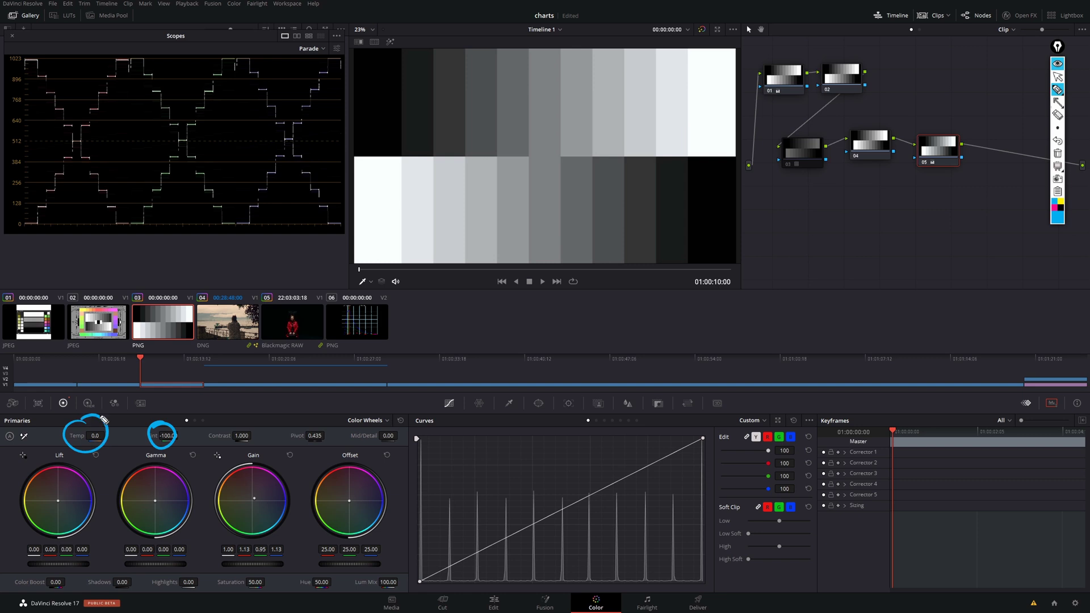
{"action": "left_click", "coordinate": [1057, 80]}
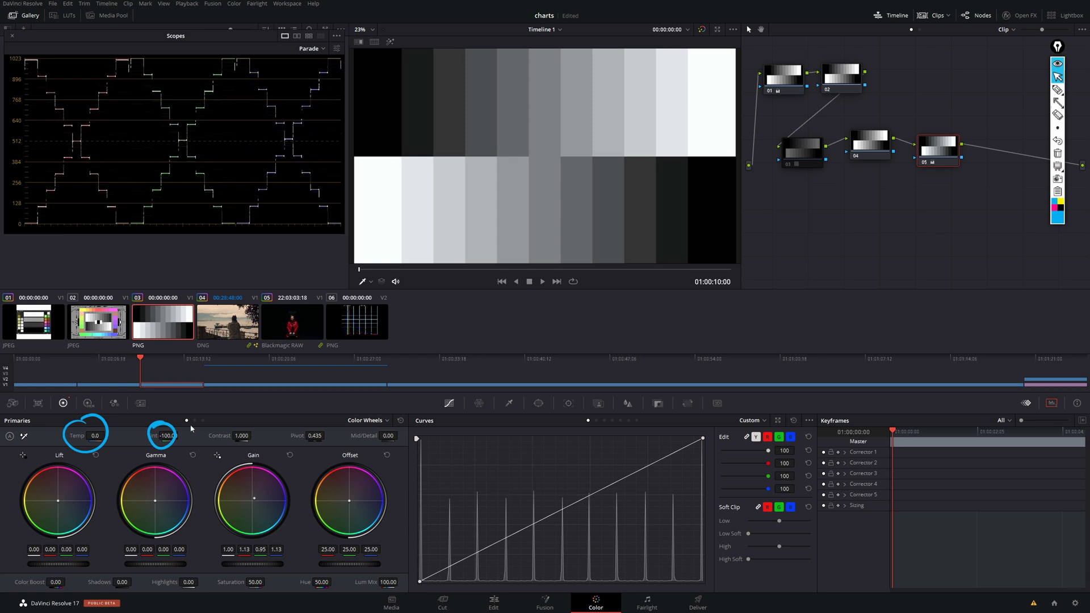
Step: Reset Tint and Gain, push Tint green, save, and rebalance Gain to 1.14/0.95/1.11
{"action": "double_click", "coordinate": [154, 430]}
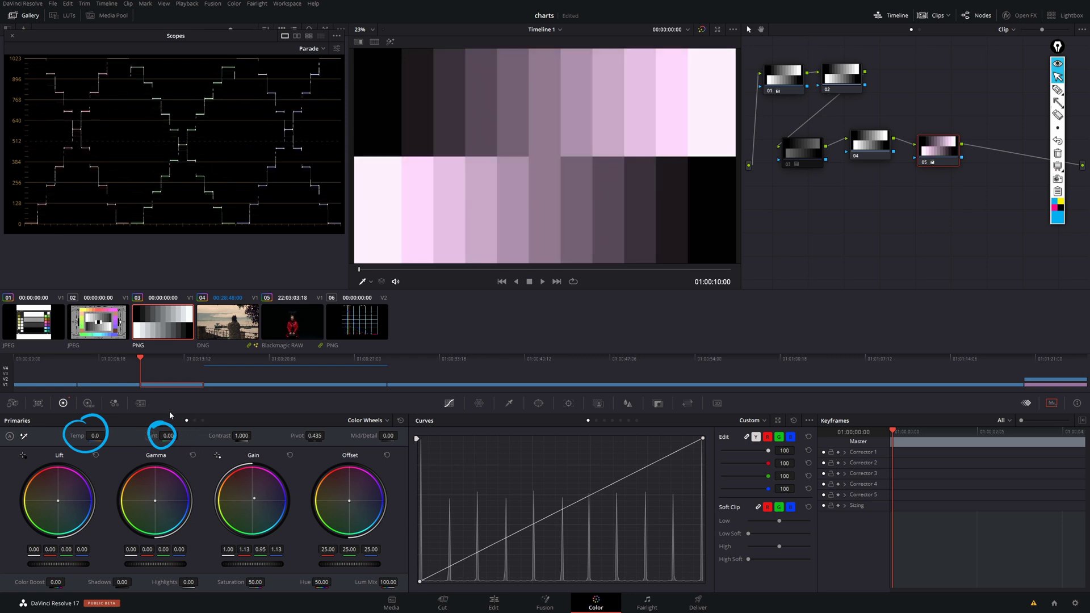
{"action": "left_click", "coordinate": [290, 455]}
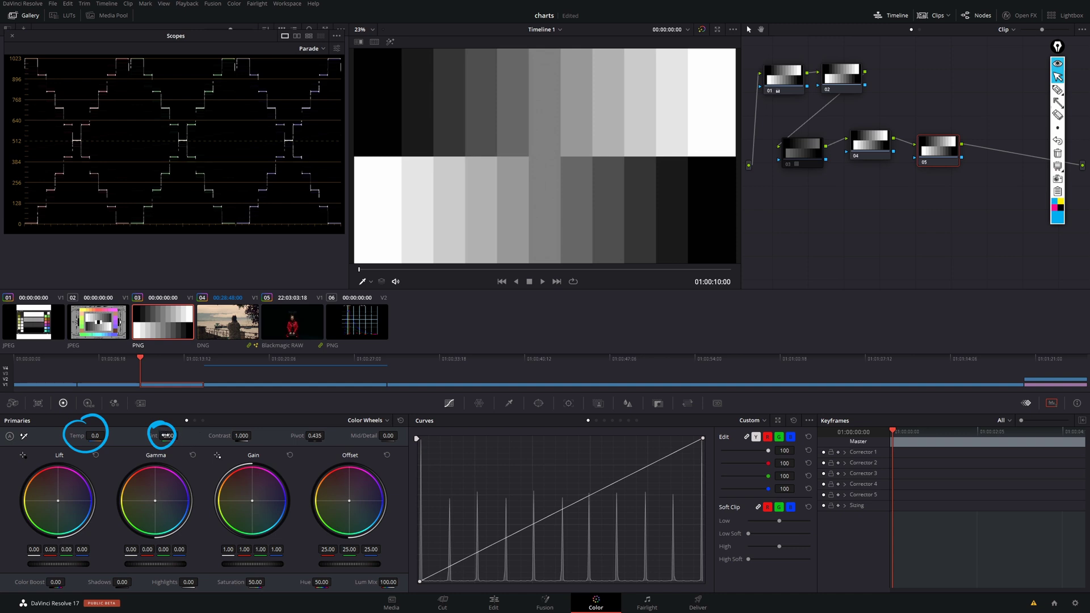
{"action": "left_click_drag", "start_coordinate": [164, 436], "coordinate": [195, 435]}
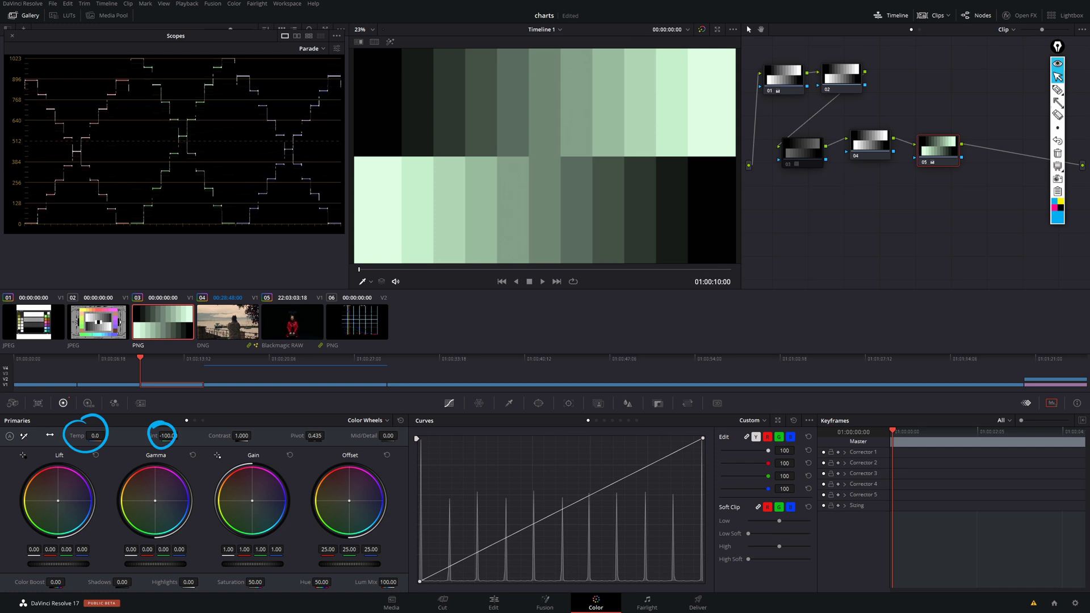
{"action": "key", "text": "ctrl+s"}
{"action": "left_click", "coordinate": [1057, 90]}
{"action": "left_click_drag", "start_coordinate": [257, 496], "coordinate": [271, 474]}
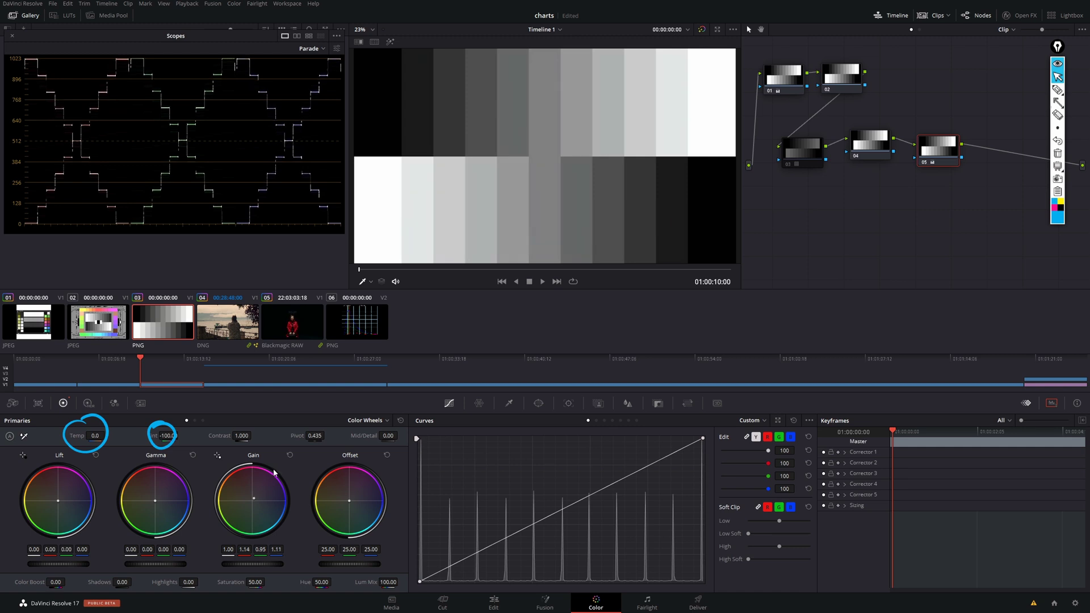
Step: Switch the scope to Vectorscope, circle its centre, and reset the node's Tint and Gain
{"action": "left_click", "coordinate": [321, 49]}
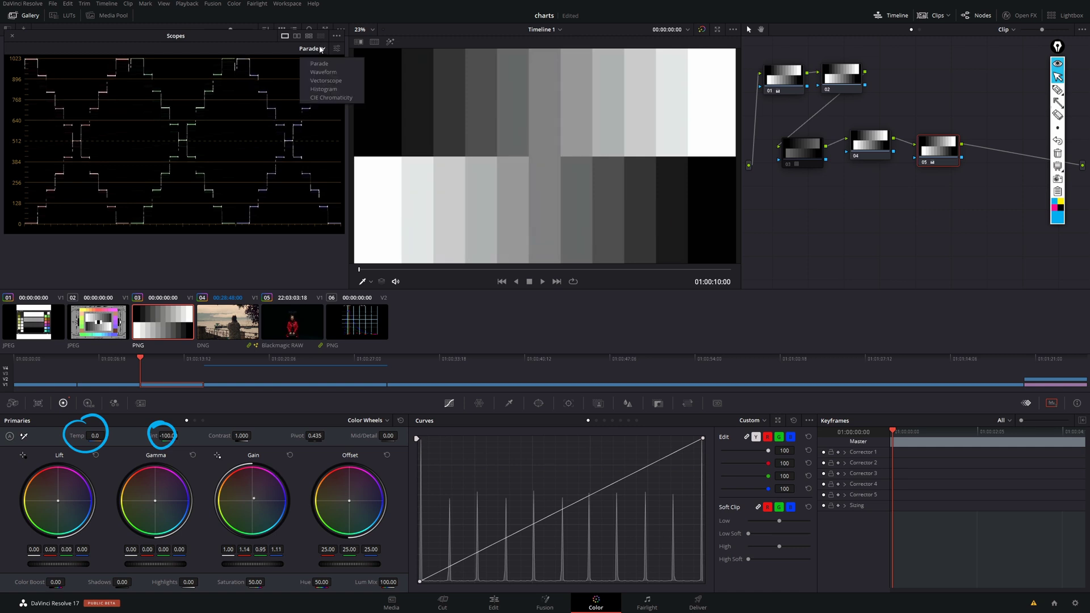
{"action": "left_click", "coordinate": [325, 80]}
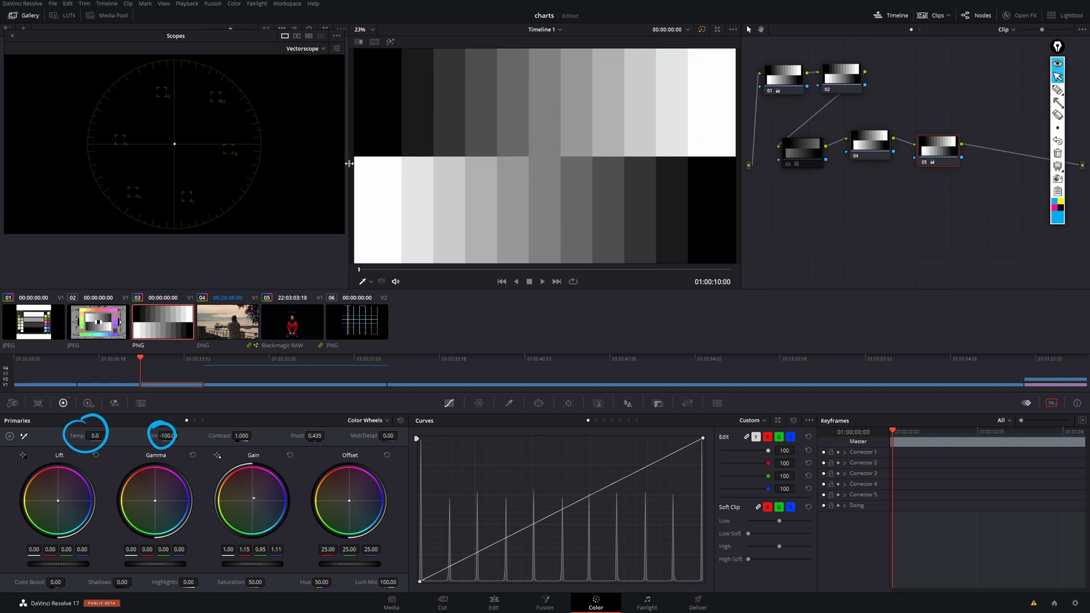
{"action": "left_click", "coordinate": [1057, 89]}
{"action": "left_click_drag", "start_coordinate": [176, 126], "coordinate": [173, 125]}
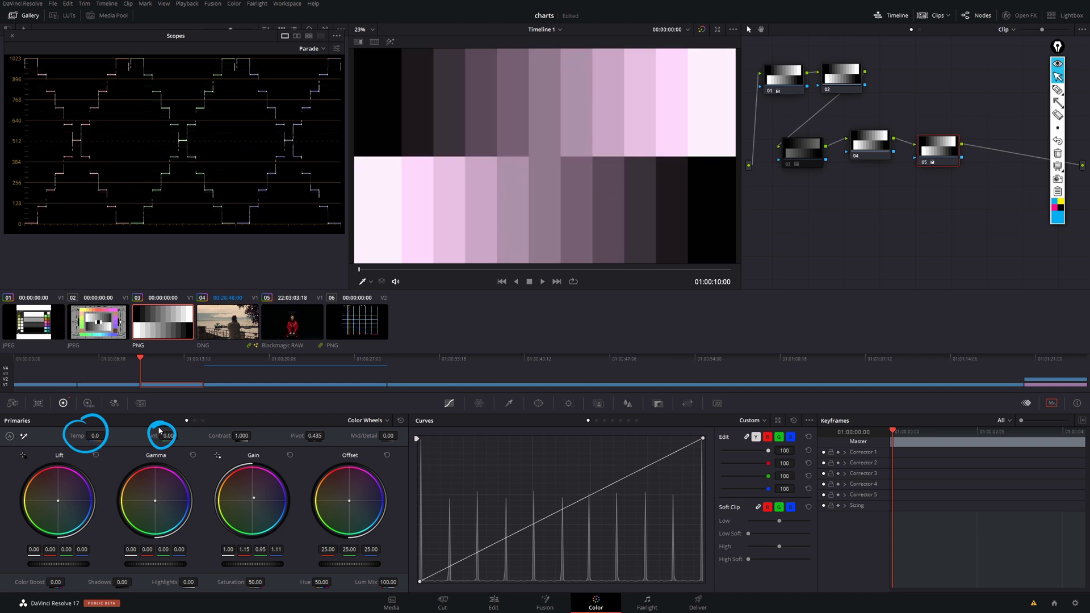
{"action": "key", "text": "shift+Home"}
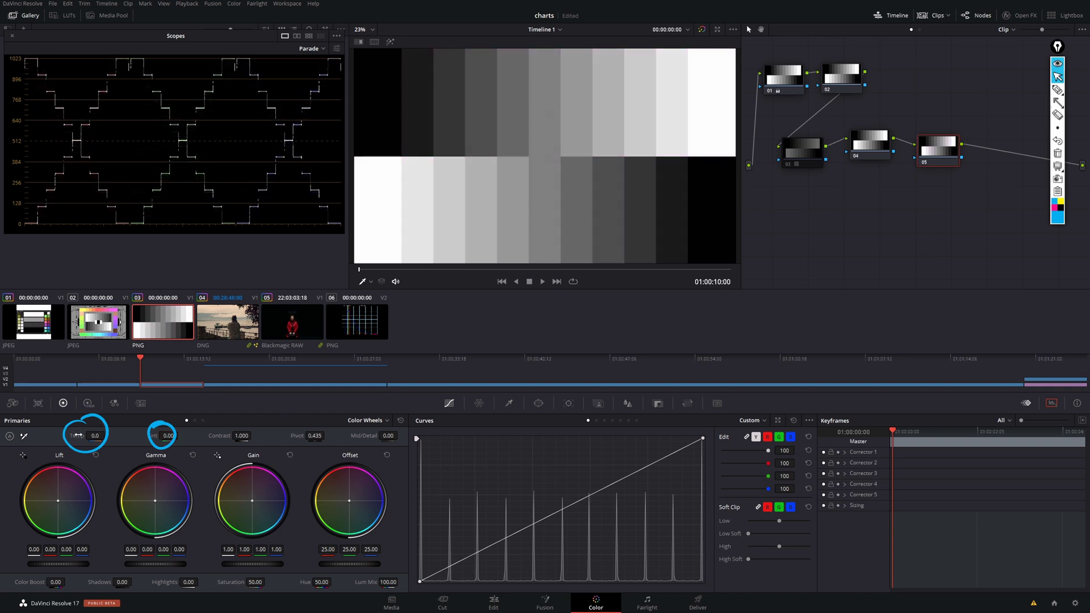
Step: Sweep Temp up and down, settling at 2210 for a pale orange warmth on the chart
{"action": "left_click_drag", "start_coordinate": [74, 435], "coordinate": [262, 438]}
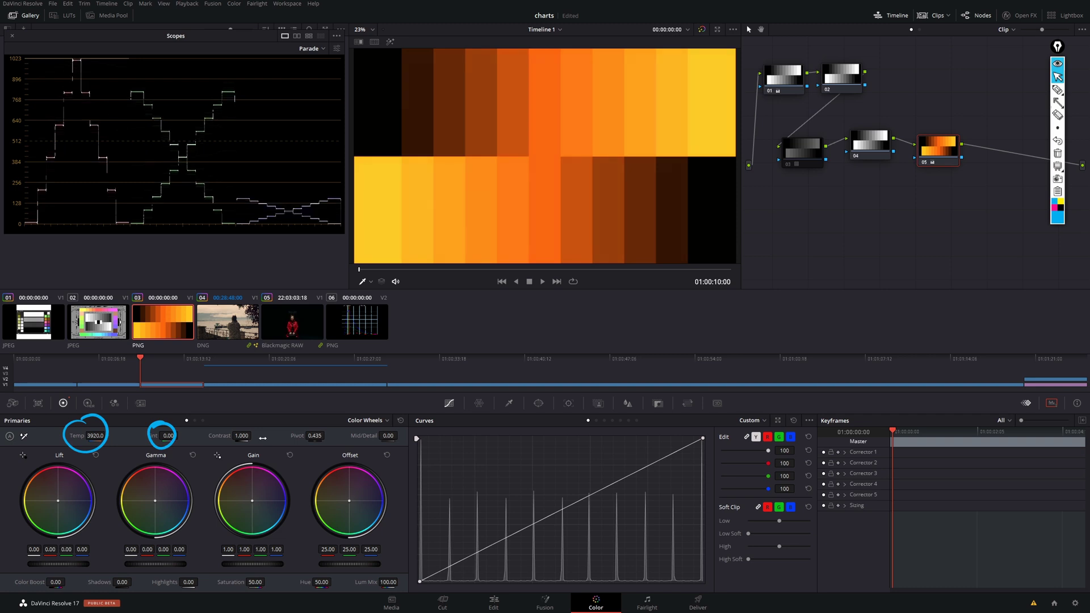
{"action": "left_click_drag", "start_coordinate": [108, 435], "coordinate": [97, 435]}
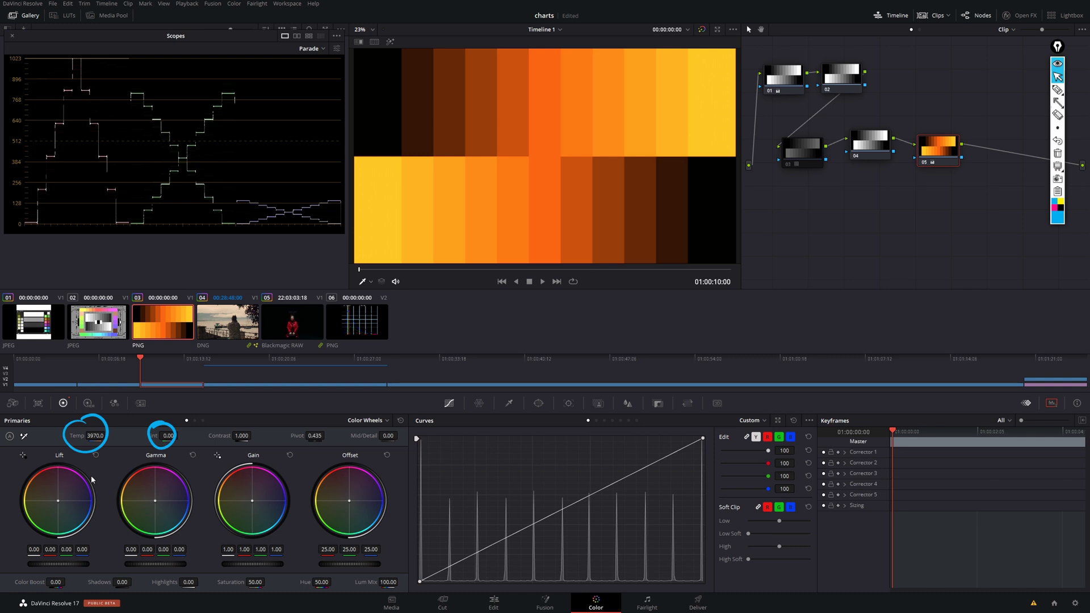
{"action": "left_click_drag", "start_coordinate": [95, 432], "coordinate": [64, 433]}
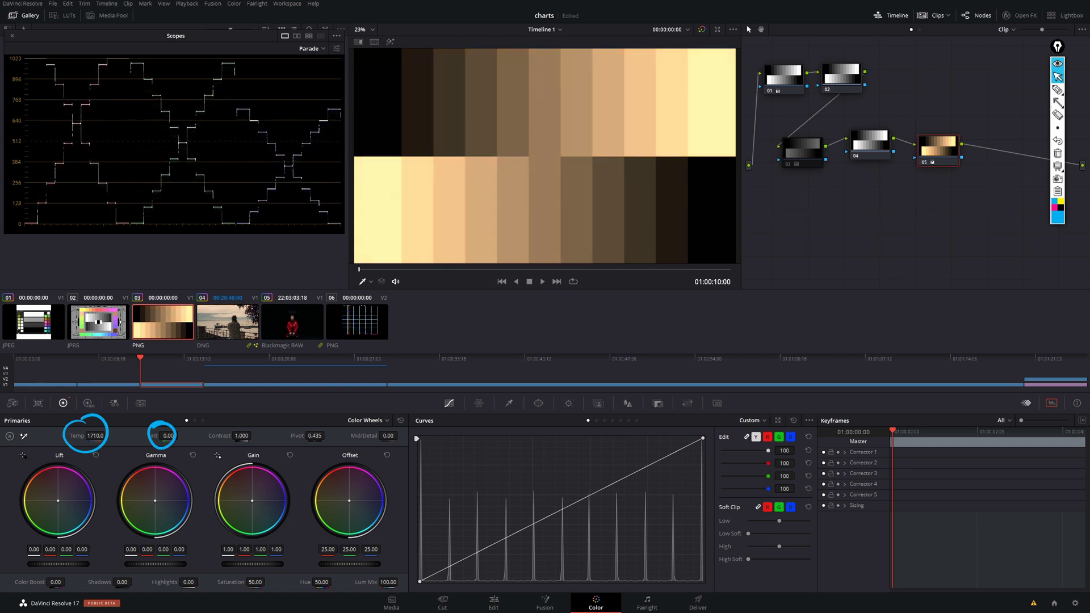
{"action": "mouse_move", "coordinate": [94, 435]}
{"action": "left_mouse_down"}
{"action": "mouse_move", "coordinate": [76, 435]}
{"action": "mouse_move", "coordinate": [101, 435]}
{"action": "left_mouse_up"}
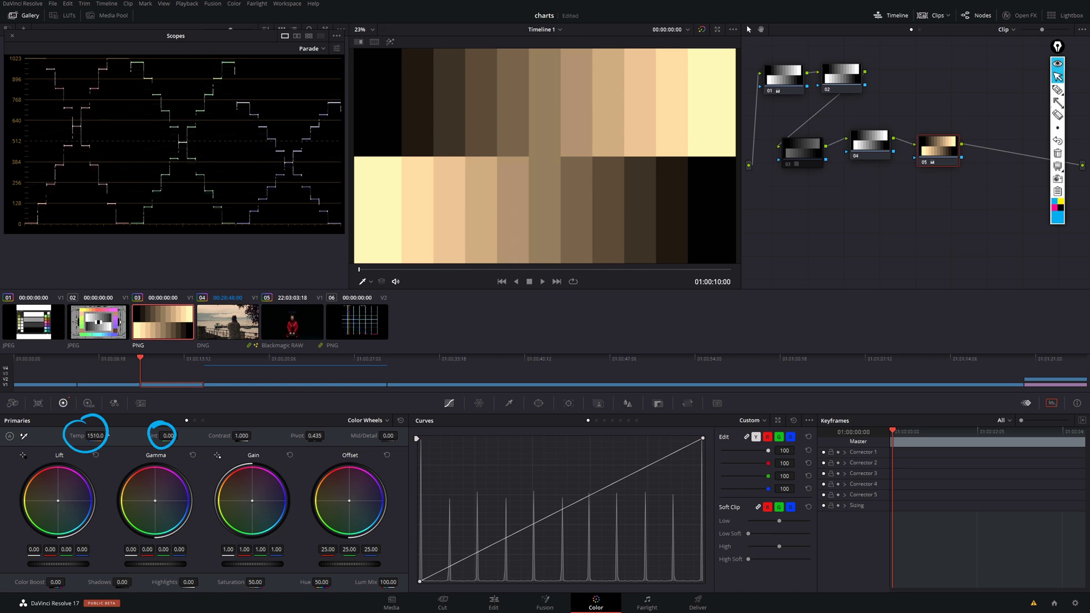
{"action": "mouse_move", "coordinate": [100, 436]}
{"action": "left_mouse_down"}
{"action": "mouse_move", "coordinate": [121, 435]}
{"action": "mouse_move", "coordinate": [111, 436]}
{"action": "left_mouse_up"}
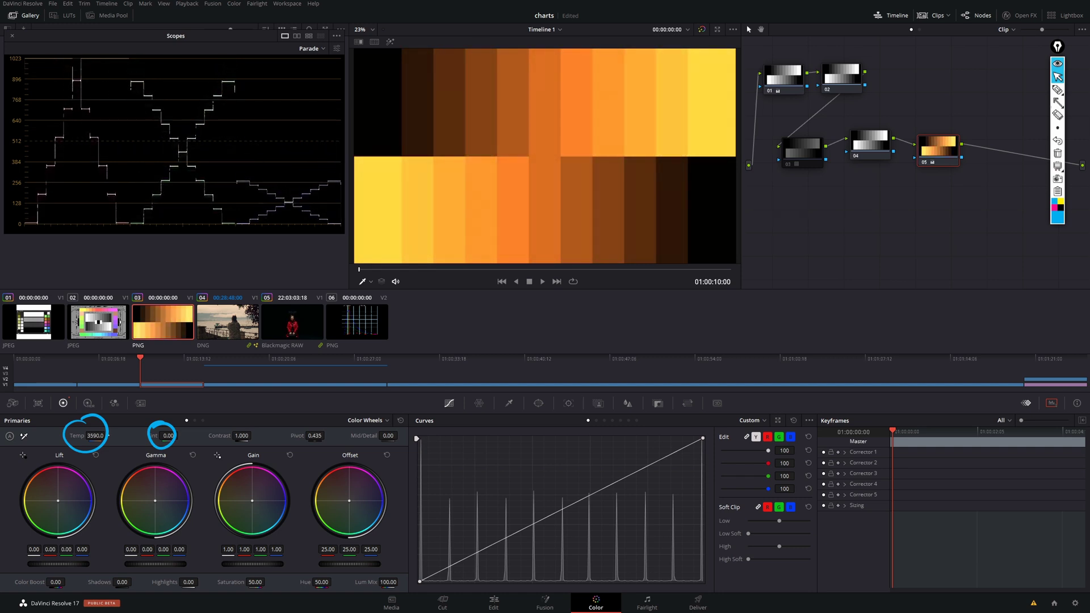
{"action": "key", "text": "ctrl+z"}
{"action": "mouse_move", "coordinate": [95, 435]}
{"action": "left_mouse_down"}
{"action": "mouse_move", "coordinate": [69, 435]}
{"action": "mouse_move", "coordinate": [80, 436]}
{"action": "left_mouse_up"}
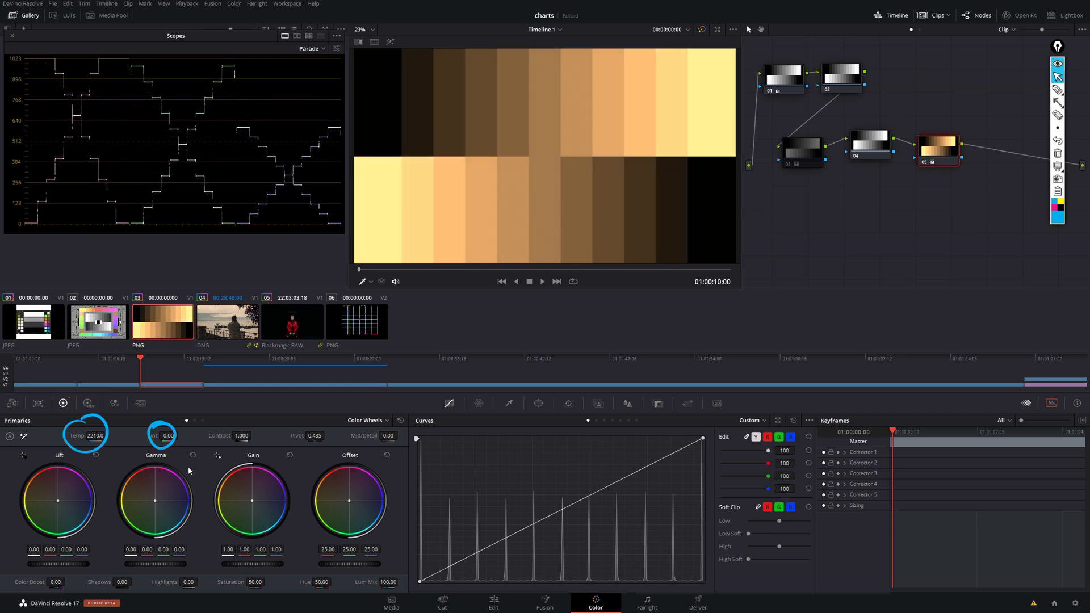
Step: Open the spectral radiance clip 06, circling the 5000 K peak and marking the visible-range edges
{"action": "left_click", "coordinate": [364, 317]}
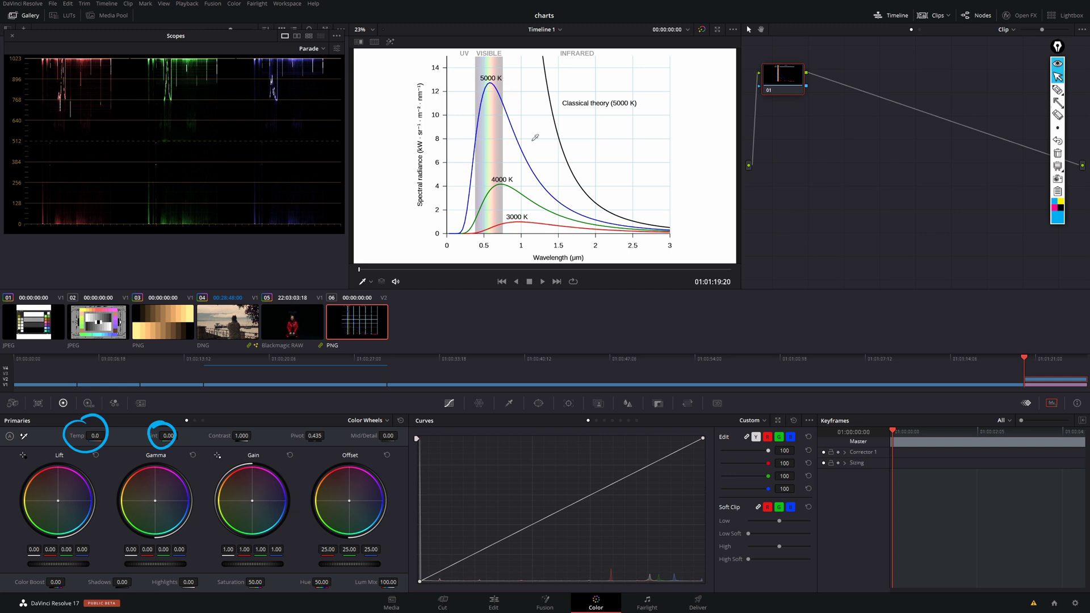
{"action": "left_click", "coordinate": [1057, 102]}
{"action": "left_click", "coordinate": [1043, 102]}
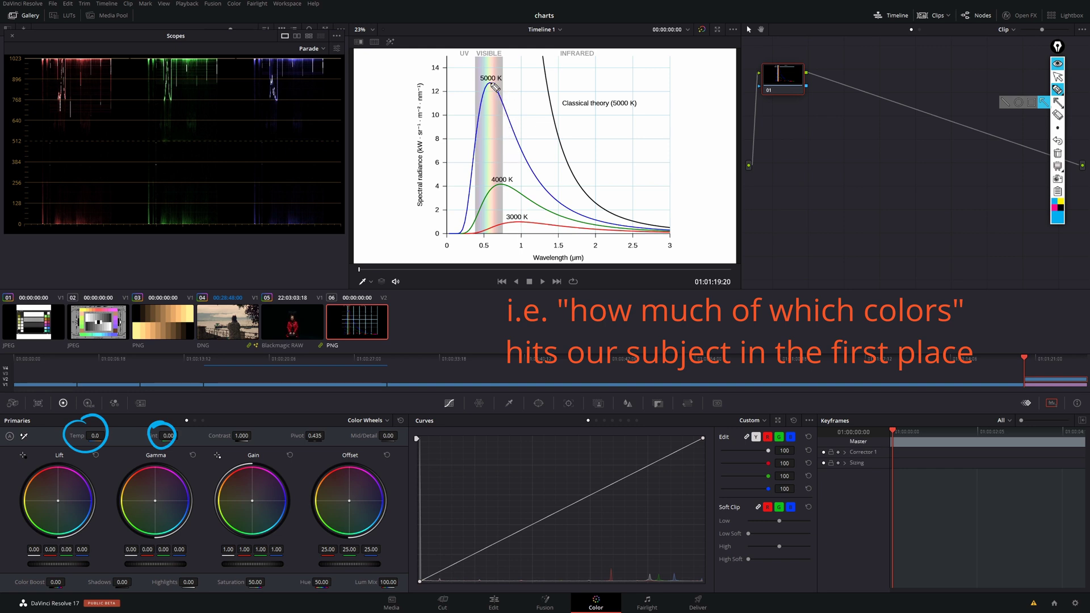
{"action": "left_click_drag", "start_coordinate": [501, 78], "coordinate": [503, 66]}
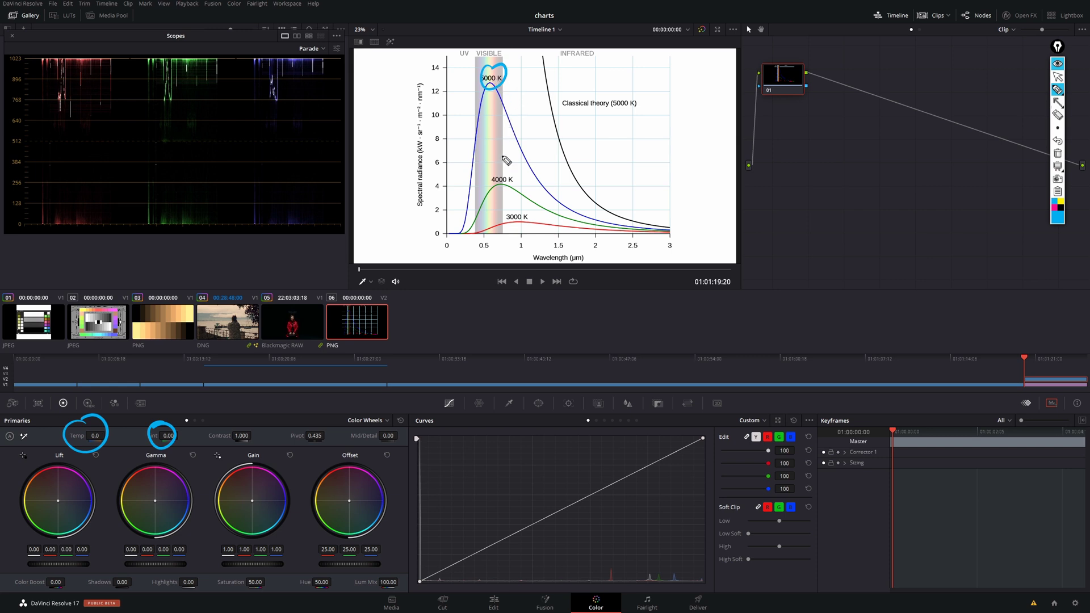
{"action": "mouse_move", "coordinate": [475, 228]}
{"action": "left_mouse_down"}
{"action": "mouse_move", "coordinate": [474, 241]}
{"action": "mouse_move", "coordinate": [503, 242]}
{"action": "left_mouse_up"}
Step: Trace the 4000 K, 3000 K and 5000 K curves, then erase the annotation strokes
{"action": "left_click_drag", "start_coordinate": [471, 226], "coordinate": [500, 181]}
{"action": "left_click_drag", "start_coordinate": [478, 236], "coordinate": [502, 217]}
{"action": "left_click_drag", "start_coordinate": [476, 135], "coordinate": [488, 85]}
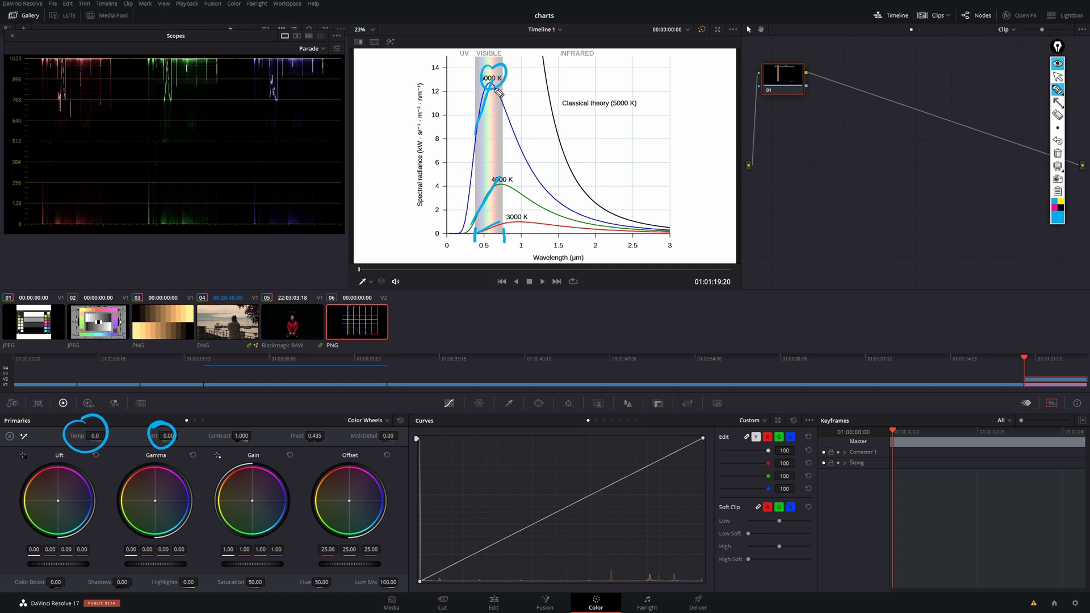
{"action": "left_click_drag", "start_coordinate": [495, 85], "coordinate": [504, 101]}
{"action": "left_click", "coordinate": [1055, 117]}
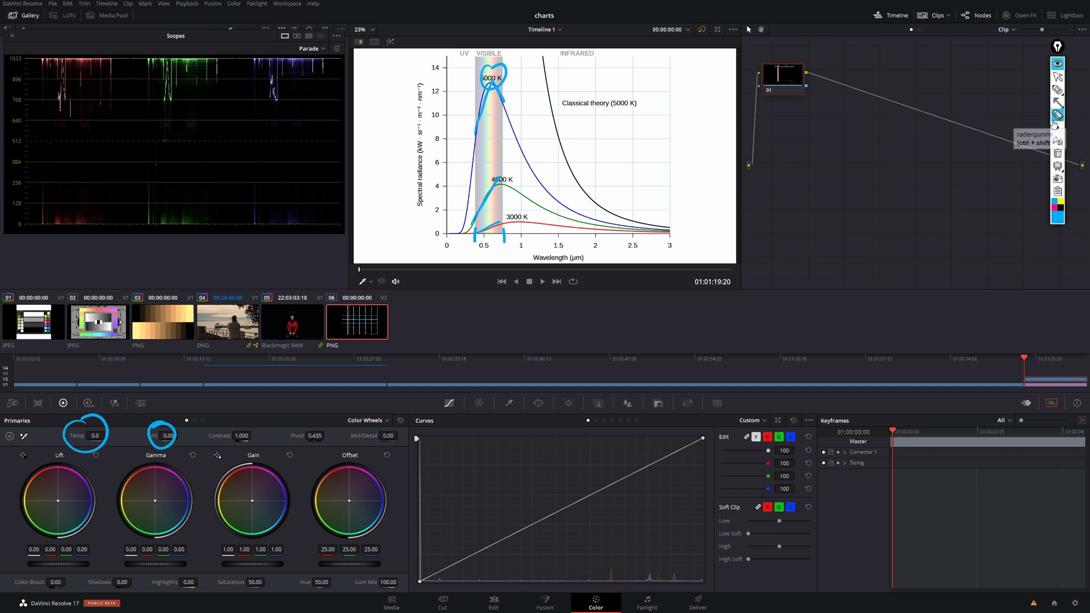
{"action": "mouse_move", "coordinate": [509, 234]}
{"action": "left_mouse_down"}
{"action": "mouse_move", "coordinate": [485, 231]}
{"action": "mouse_move", "coordinate": [483, 210]}
{"action": "mouse_move", "coordinate": [489, 94]}
{"action": "mouse_move", "coordinate": [498, 93]}
{"action": "left_mouse_up"}
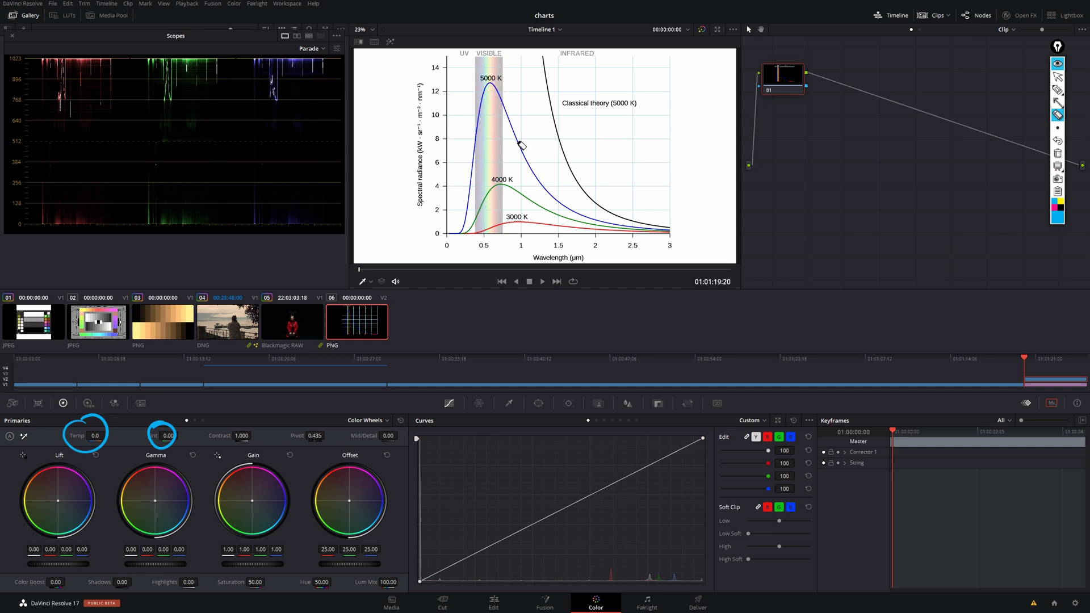
Step: Box the Mid/Detail setting and raise Mid/Detail to 100.00
{"action": "left_click", "coordinate": [1057, 89]}
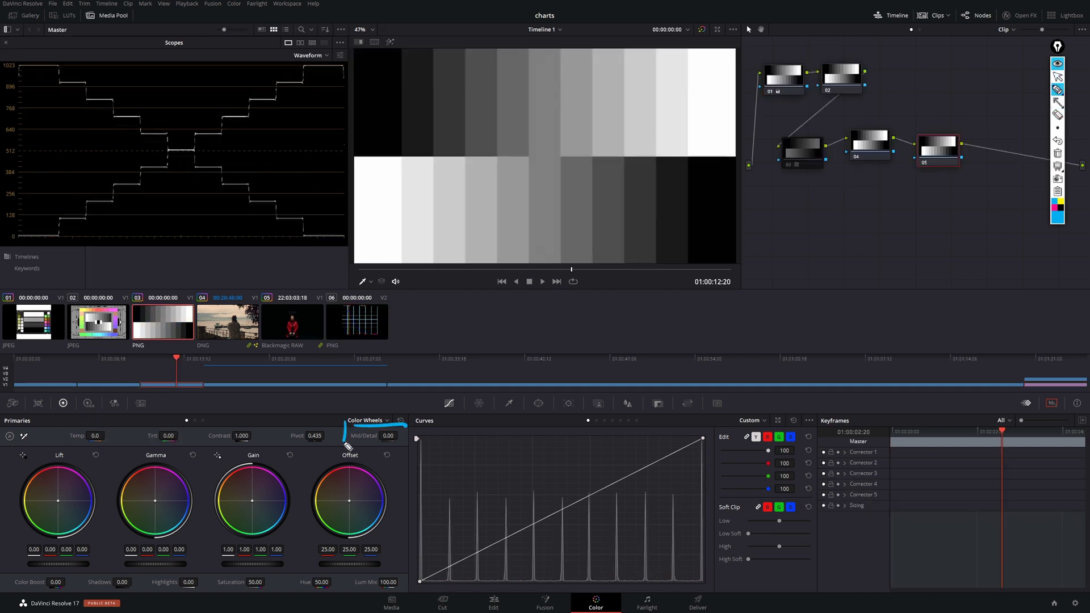
{"action": "left_click_drag", "start_coordinate": [344, 437], "coordinate": [415, 448]}
{"action": "key", "text": "ctrl+shift+1"}
{"action": "left_click_drag", "start_coordinate": [388, 436], "coordinate": [472, 435]}
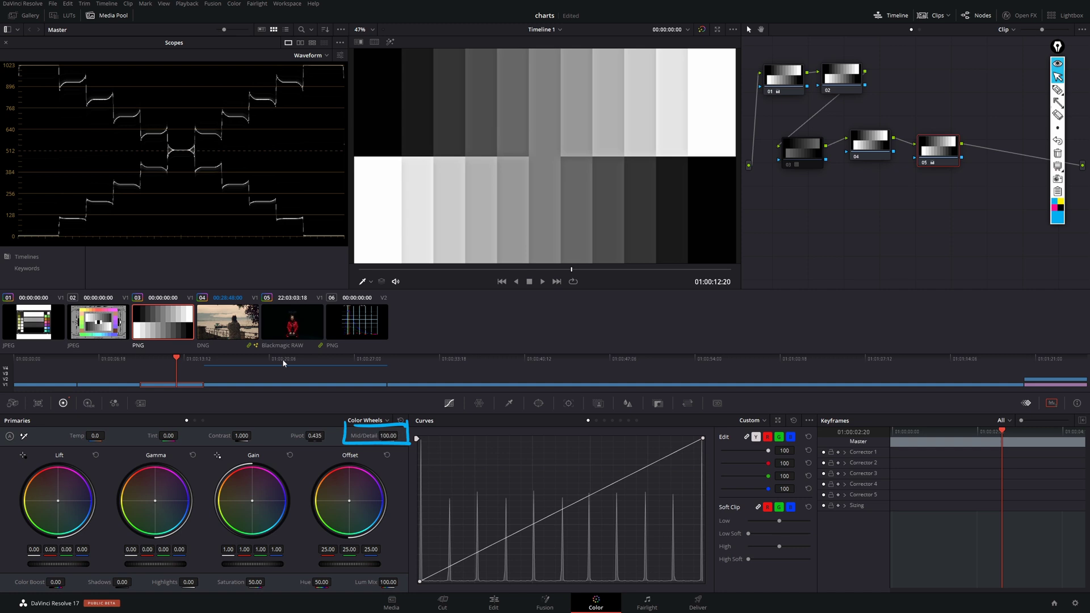
{"action": "key", "text": "ctrl+shift+2"}
Step: Mark a waveform overshoot, lines across its top and bottom, and a grey bar edge in the viewer
{"action": "left_click_drag", "start_coordinate": [224, 129], "coordinate": [226, 128]}
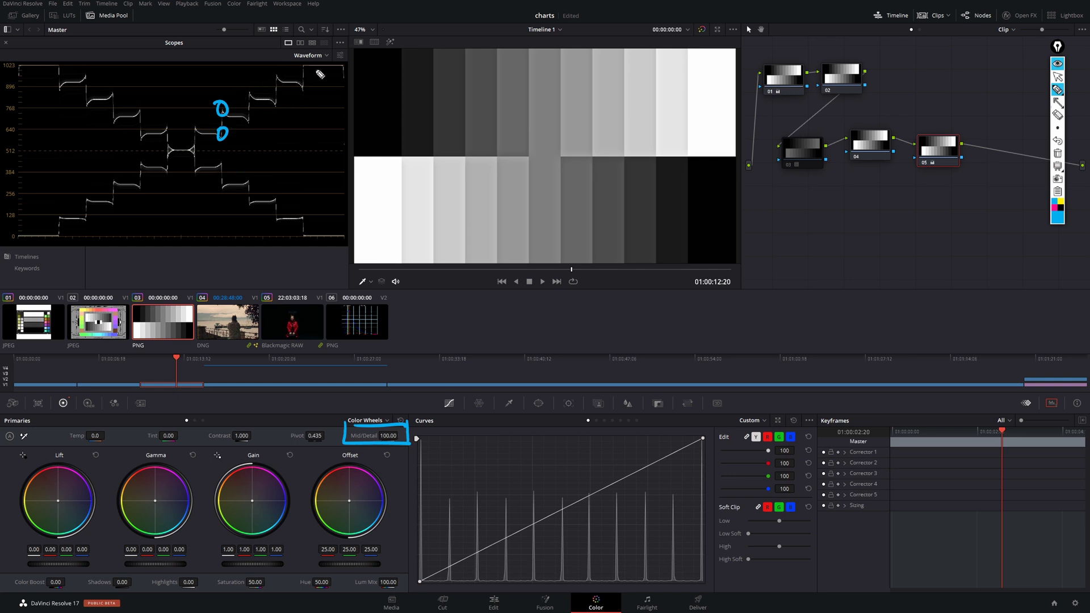
{"action": "left_click_drag", "start_coordinate": [238, 80], "coordinate": [350, 75]}
{"action": "left_click_drag", "start_coordinate": [217, 211], "coordinate": [353, 210]}
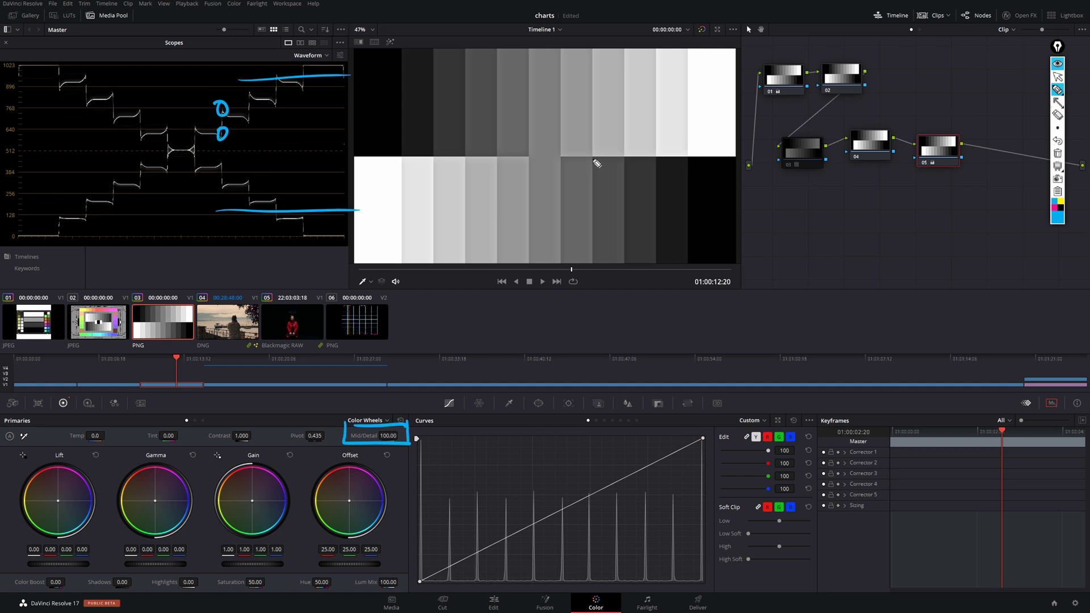
{"action": "left_click_drag", "start_coordinate": [593, 160], "coordinate": [590, 258]}
{"action": "left_click_drag", "start_coordinate": [586, 158], "coordinate": [602, 155]}
{"action": "left_click_drag", "start_coordinate": [569, 64], "coordinate": [563, 80]}
Step: Circle further edge overshoots on the waveform, including two in yellow, then exit annotation mode
{"action": "left_click_drag", "start_coordinate": [128, 111], "coordinate": [126, 113]}
{"action": "key", "text": "ctrl"}
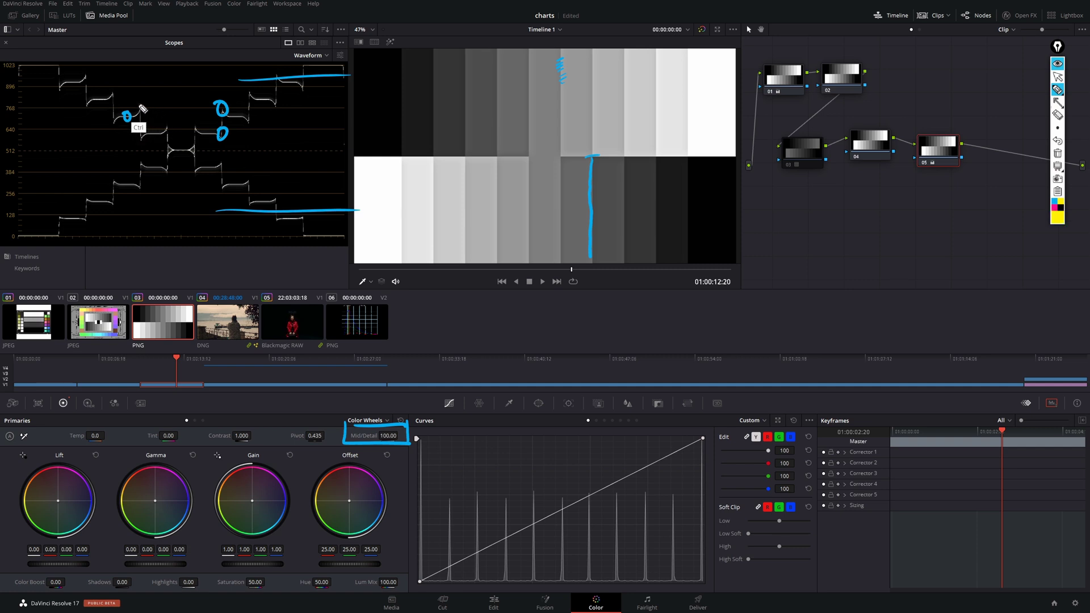
{"action": "left_click_drag", "start_coordinate": [139, 103], "coordinate": [114, 115]}
{"action": "mouse_move", "coordinate": [1053, 134]}
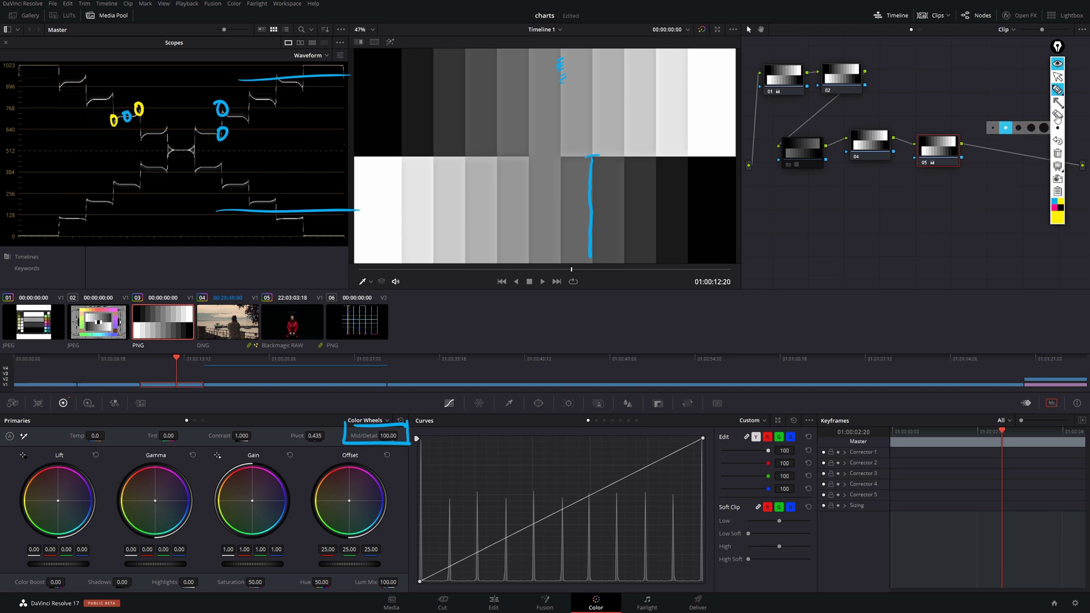
{"action": "mouse_move", "coordinate": [1058, 103]}
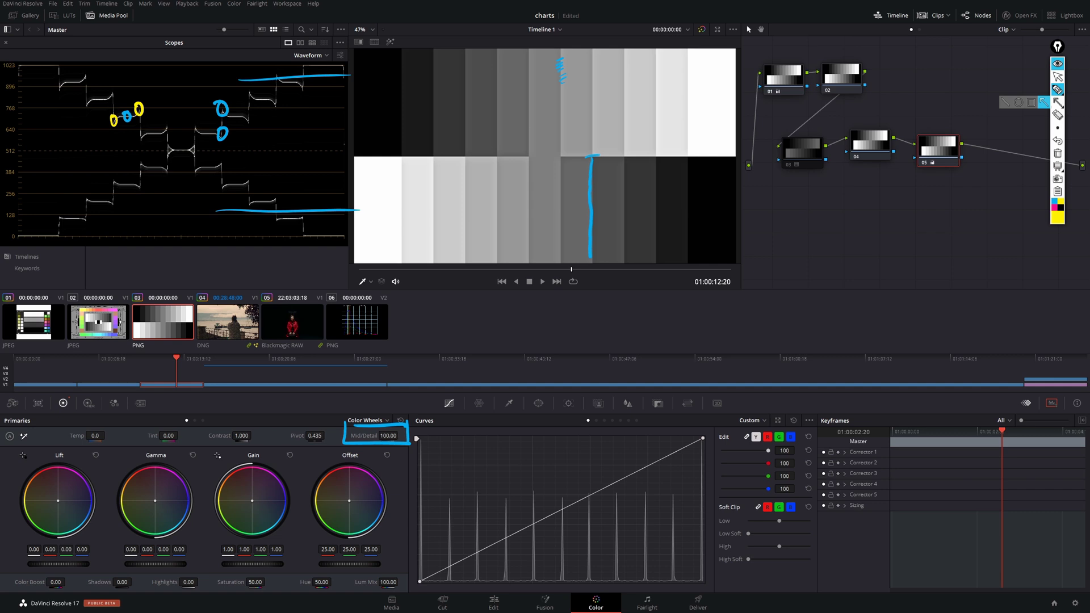
{"action": "left_click", "coordinate": [1057, 77]}
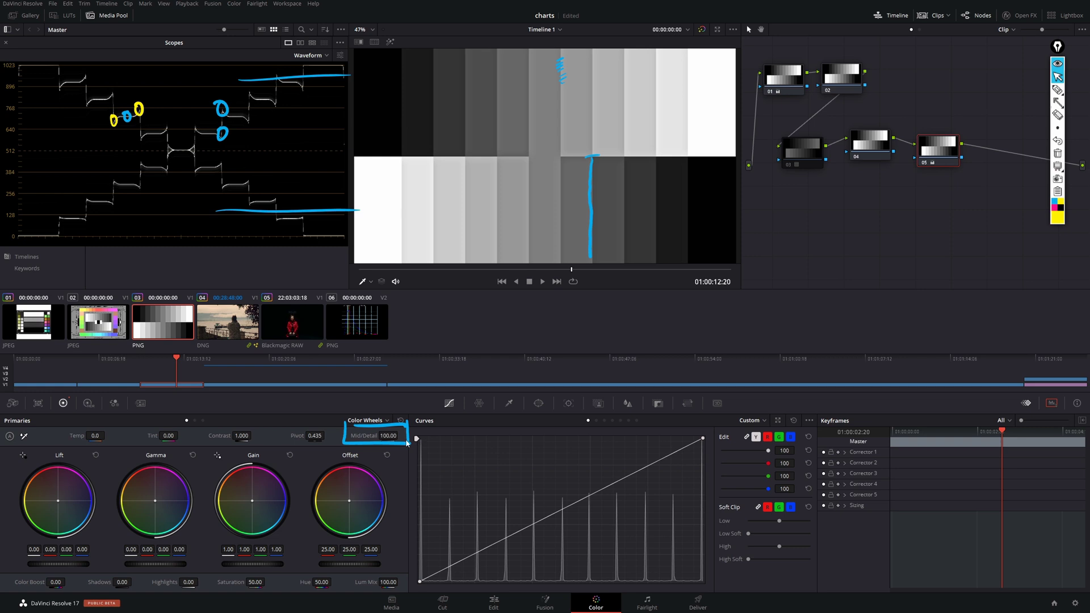
Step: Lower Mid/Detail to negative values to smooth the chart's steps, then save the project
{"action": "mouse_move", "coordinate": [388, 435]}
{"action": "left_mouse_down"}
{"action": "mouse_move", "coordinate": [309, 436]}
{"action": "mouse_move", "coordinate": [392, 435]}
{"action": "left_mouse_up"}
{"action": "left_click_drag", "start_coordinate": [388, 435], "coordinate": [318, 435]}
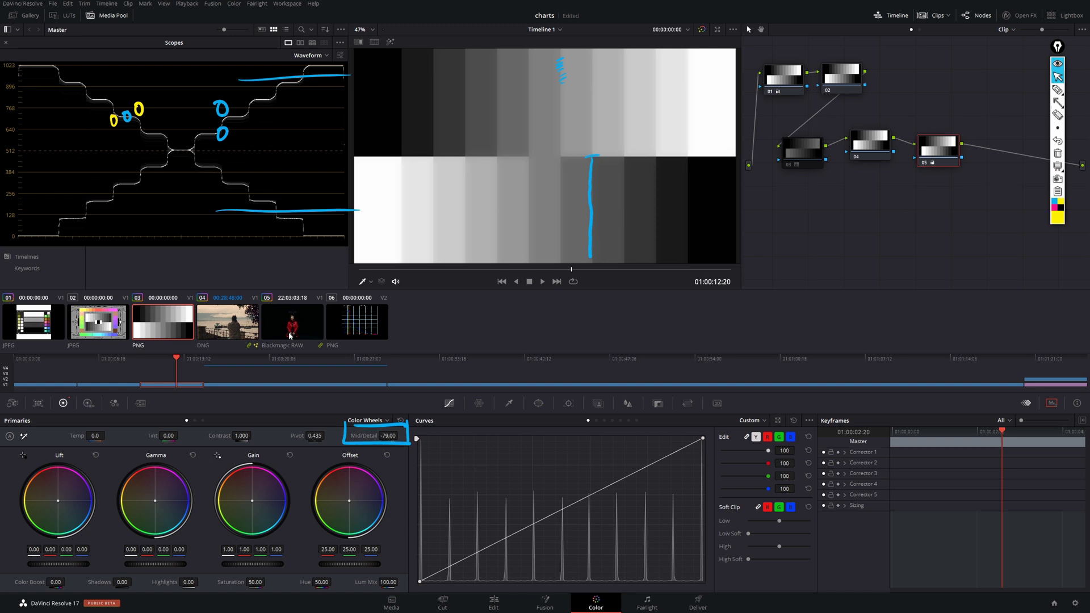
{"action": "key", "text": "ctrl+s"}
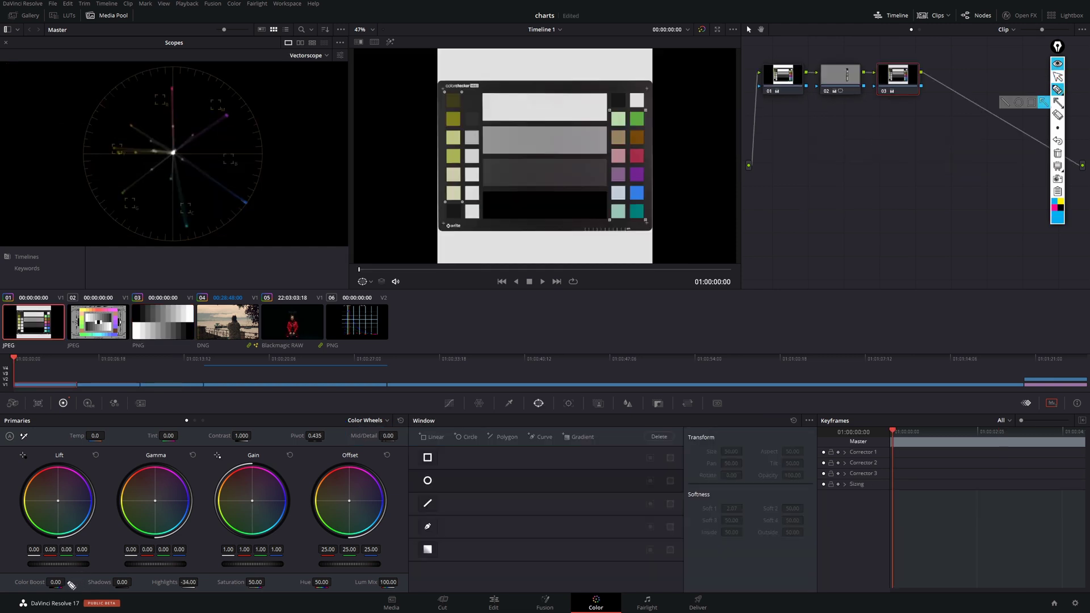
Step: Circle the Color Boost and Saturation fields as on-screen notes with the annotation pen
{"action": "mouse_move", "coordinate": [14, 587]}
{"action": "left_mouse_down"}
{"action": "mouse_move", "coordinate": [45, 571]}
{"action": "mouse_move", "coordinate": [73, 588]}
{"action": "mouse_move", "coordinate": [20, 594]}
{"action": "left_mouse_up"}
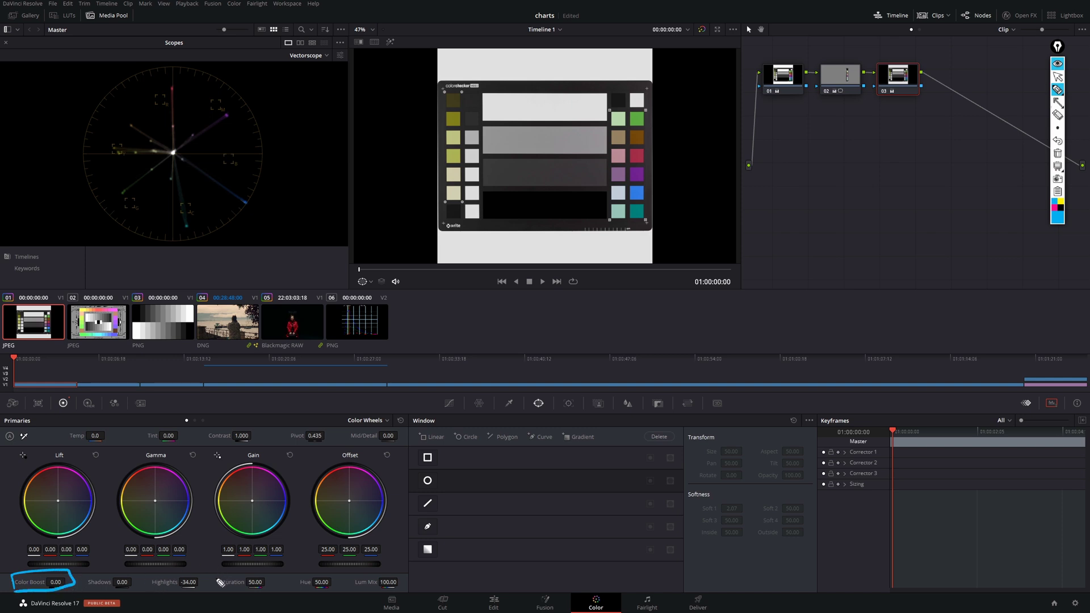
{"action": "mouse_move", "coordinate": [211, 587]}
{"action": "left_mouse_down"}
{"action": "mouse_move", "coordinate": [266, 574]}
{"action": "mouse_move", "coordinate": [268, 586]}
{"action": "mouse_move", "coordinate": [211, 596]}
{"action": "left_mouse_up"}
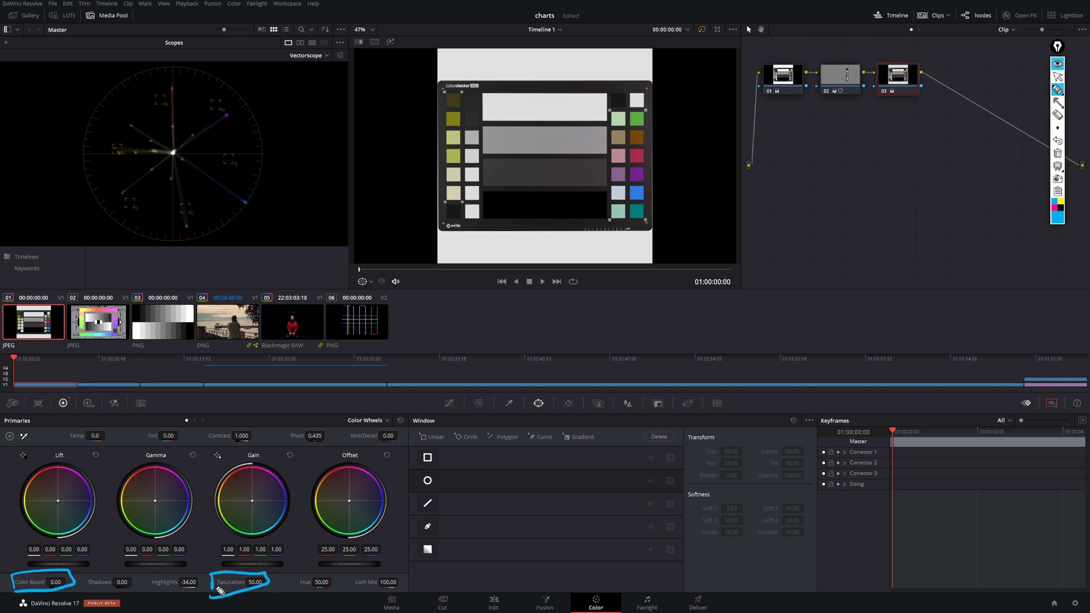
{"action": "left_click", "coordinate": [1058, 78]}
Step: Reset all primaries, test the chart's Saturation, leave it at 60, and save the project
{"action": "left_click", "coordinate": [401, 421]}
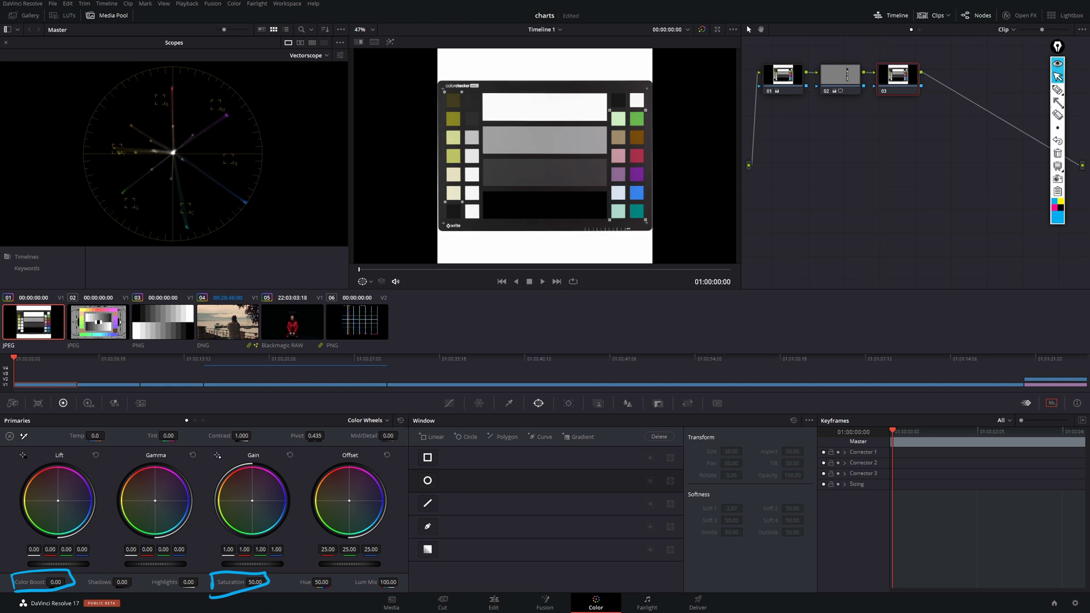
{"action": "mouse_move", "coordinate": [255, 581]}
{"action": "left_mouse_down"}
{"action": "mouse_move", "coordinate": [265, 582]}
{"action": "mouse_move", "coordinate": [247, 582]}
{"action": "left_mouse_up"}
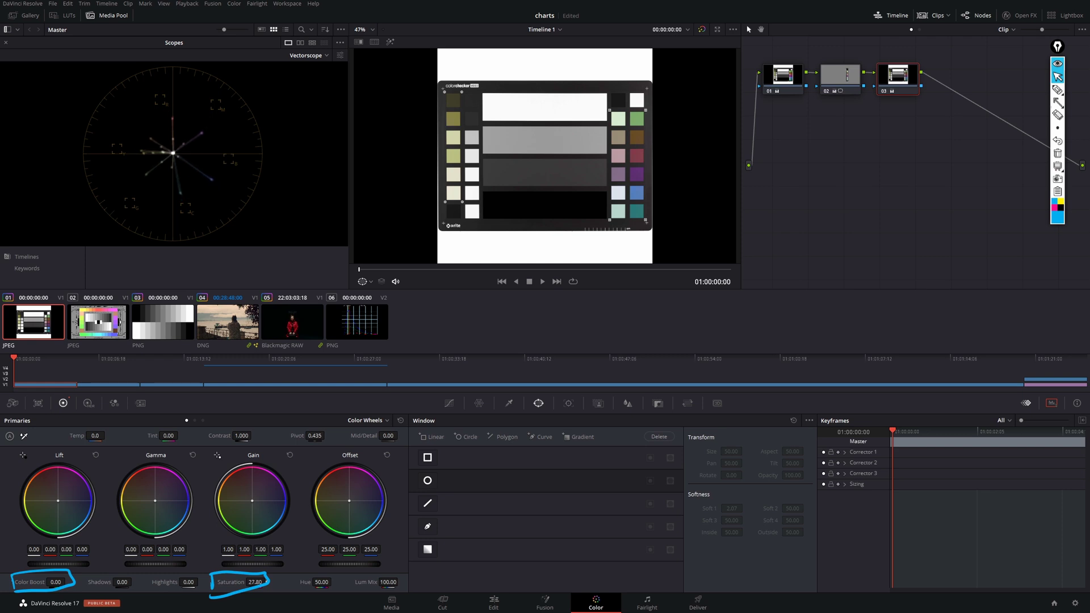
{"action": "left_click_drag", "start_coordinate": [247, 582], "coordinate": [251, 582]}
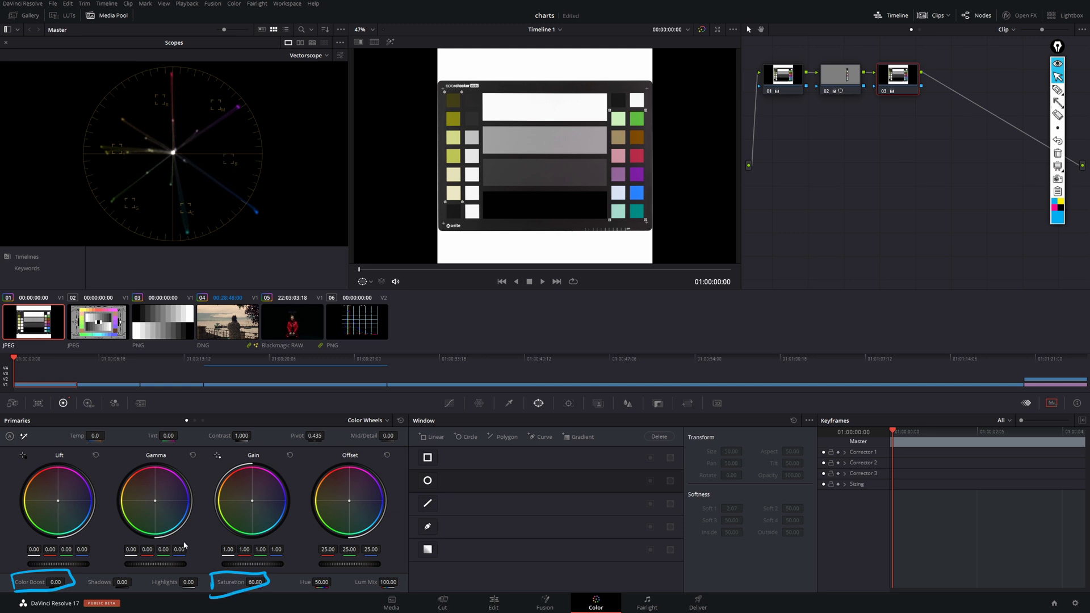
{"action": "key", "text": "ctrl+s"}
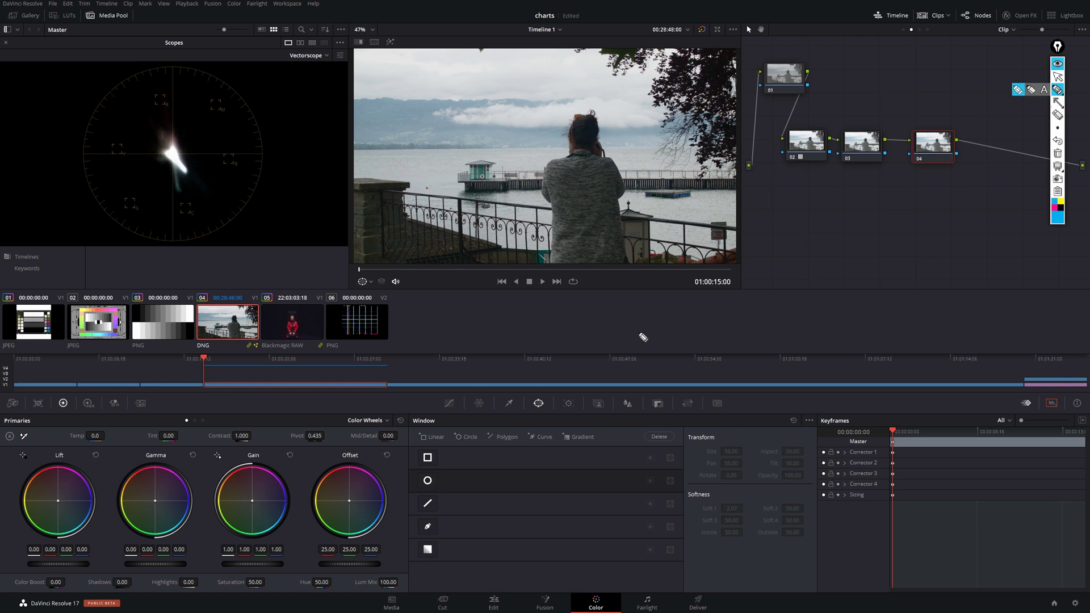
Step: Sketch axis arrows over the lakeside viewer with two diagonal strokes labelled SAT and CB
{"action": "mouse_move", "coordinate": [605, 335]}
{"action": "left_mouse_down"}
{"action": "mouse_move", "coordinate": [753, 335]}
{"action": "mouse_move", "coordinate": [762, 323]}
{"action": "mouse_move", "coordinate": [748, 344]}
{"action": "left_mouse_up"}
{"action": "mouse_move", "coordinate": [608, 244]}
{"action": "left_mouse_down"}
{"action": "mouse_move", "coordinate": [609, 334]}
{"action": "mouse_move", "coordinate": [616, 237]}
{"action": "left_mouse_up"}
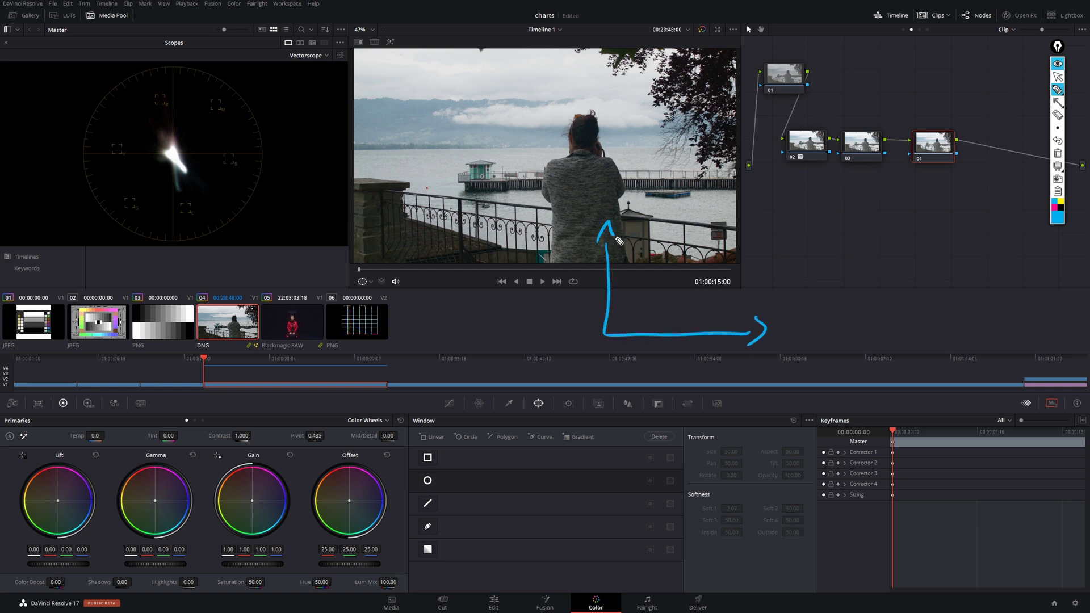
{"action": "mouse_move", "coordinate": [605, 334]}
{"action": "left_mouse_down"}
{"action": "mouse_move", "coordinate": [755, 249]}
{"action": "mouse_move", "coordinate": [769, 266]}
{"action": "mouse_move", "coordinate": [795, 265]}
{"action": "left_mouse_up"}
{"action": "mouse_move", "coordinate": [785, 261]}
{"action": "left_mouse_down"}
{"action": "mouse_move", "coordinate": [814, 266]}
{"action": "mouse_move", "coordinate": [827, 245]}
{"action": "left_mouse_up"}
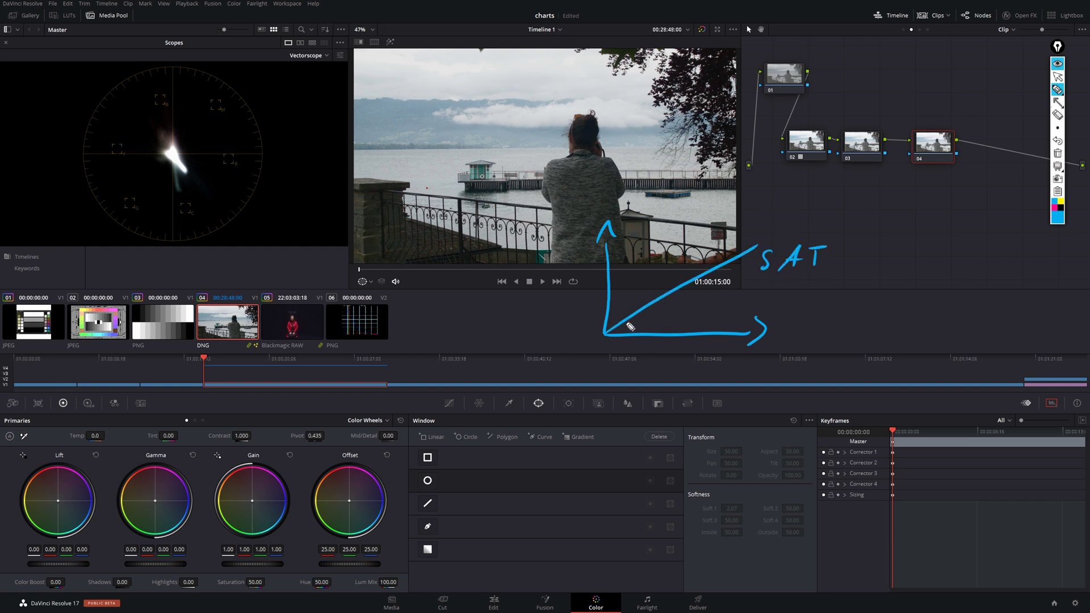
{"action": "mouse_move", "coordinate": [606, 334]}
{"action": "left_mouse_down"}
{"action": "mouse_move", "coordinate": [662, 261]}
{"action": "mouse_move", "coordinate": [730, 223]}
{"action": "left_mouse_up"}
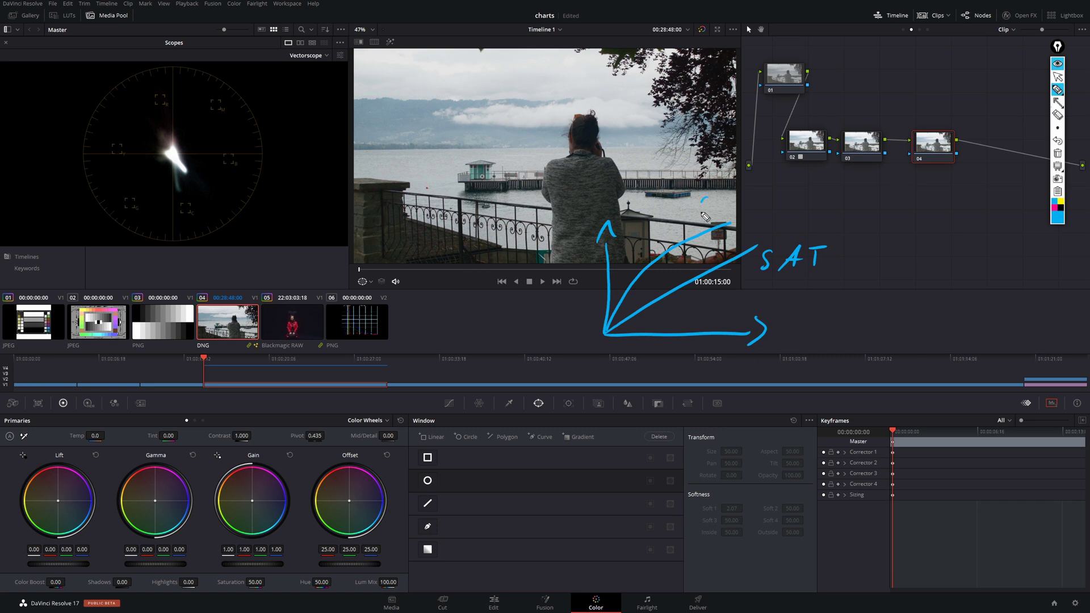
{"action": "mouse_move", "coordinate": [708, 199]}
{"action": "left_mouse_down"}
{"action": "mouse_move", "coordinate": [703, 215]}
{"action": "mouse_move", "coordinate": [724, 211]}
{"action": "left_mouse_up"}
Step: Push the lakeside clip's Saturation to 100 and undo the last annotation stroke
{"action": "left_click_drag", "start_coordinate": [258, 596], "coordinate": [260, 571]}
{"action": "left_click_drag", "start_coordinate": [169, 151], "coordinate": [179, 146]}
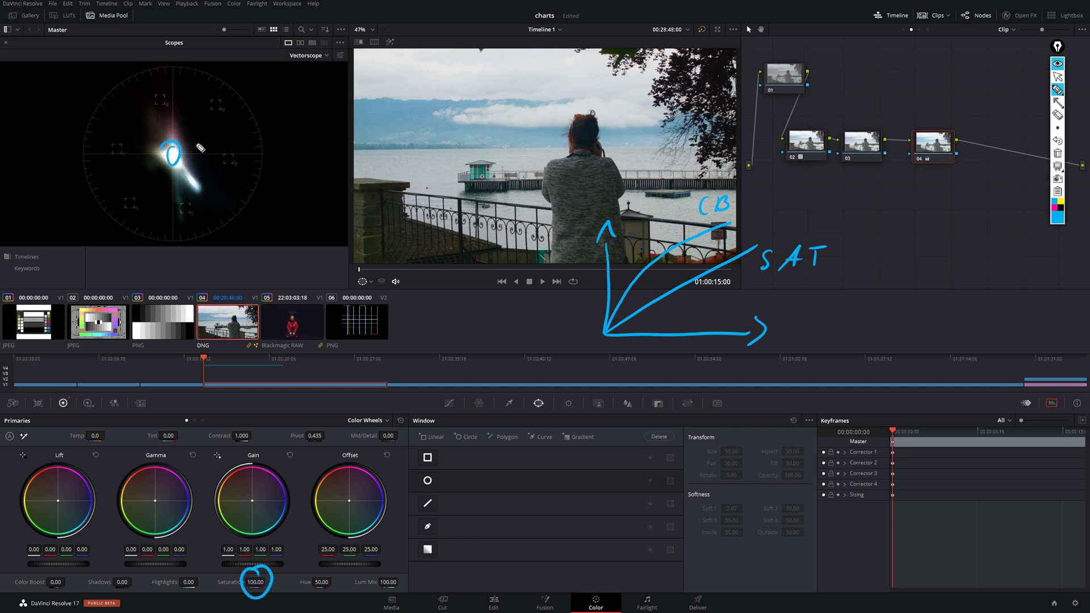
{"action": "left_click", "coordinate": [1058, 119]}
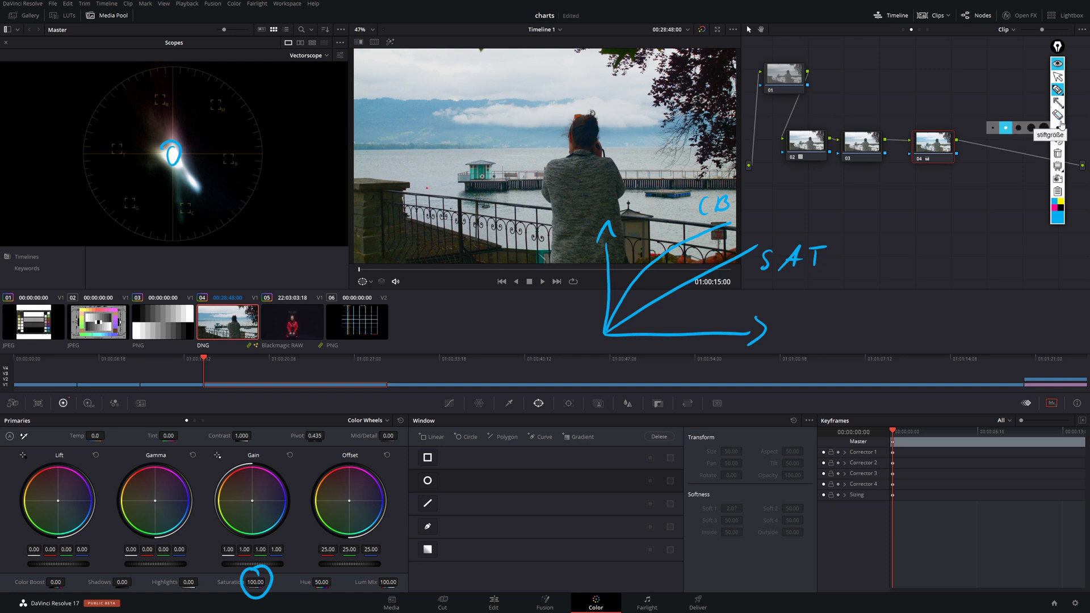
{"action": "left_click", "coordinate": [1060, 123]}
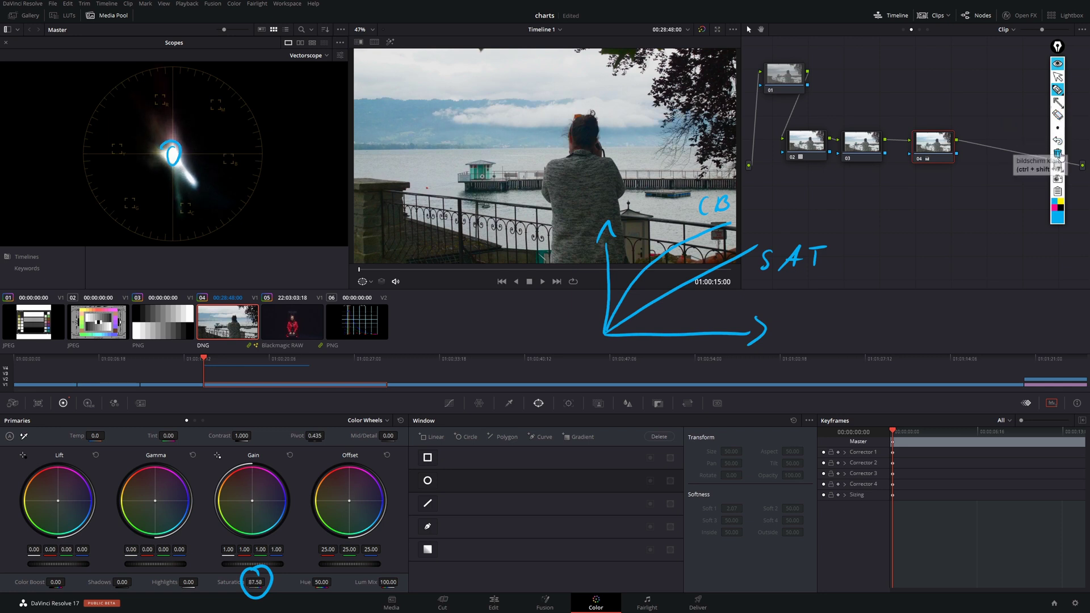
{"action": "left_click", "coordinate": [1058, 142]}
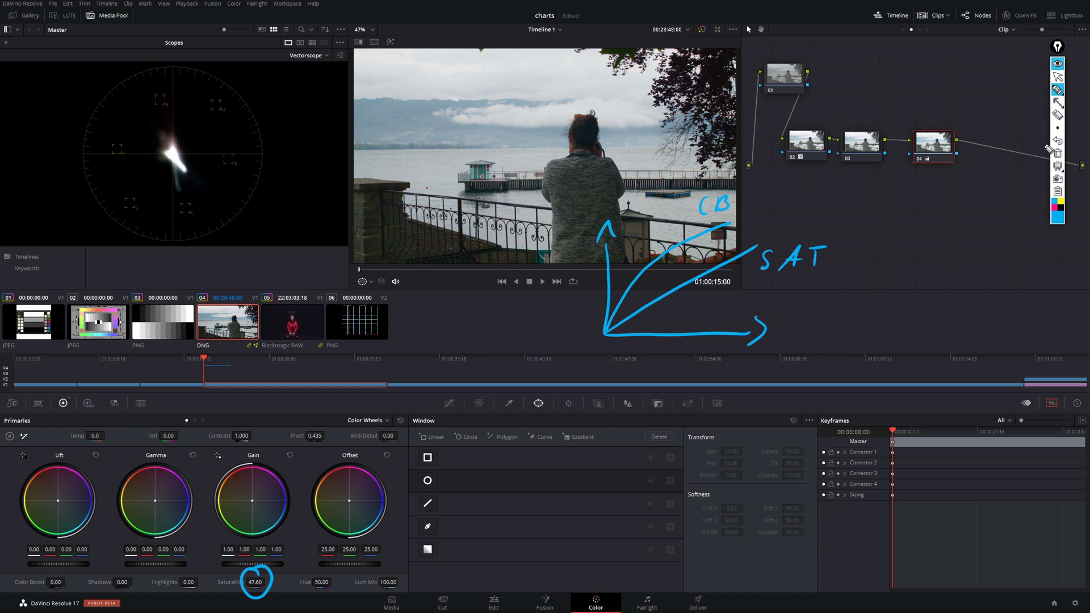
{"action": "left_click", "coordinate": [1059, 77]}
Step: Raise Color Boost to 100 with Saturation at 48.93
{"action": "left_click_drag", "start_coordinate": [29, 582], "coordinate": [131, 590]}
{"action": "key", "text": "ctrl+shift+p"}
{"action": "left_click_drag", "start_coordinate": [174, 145], "coordinate": [181, 146]}
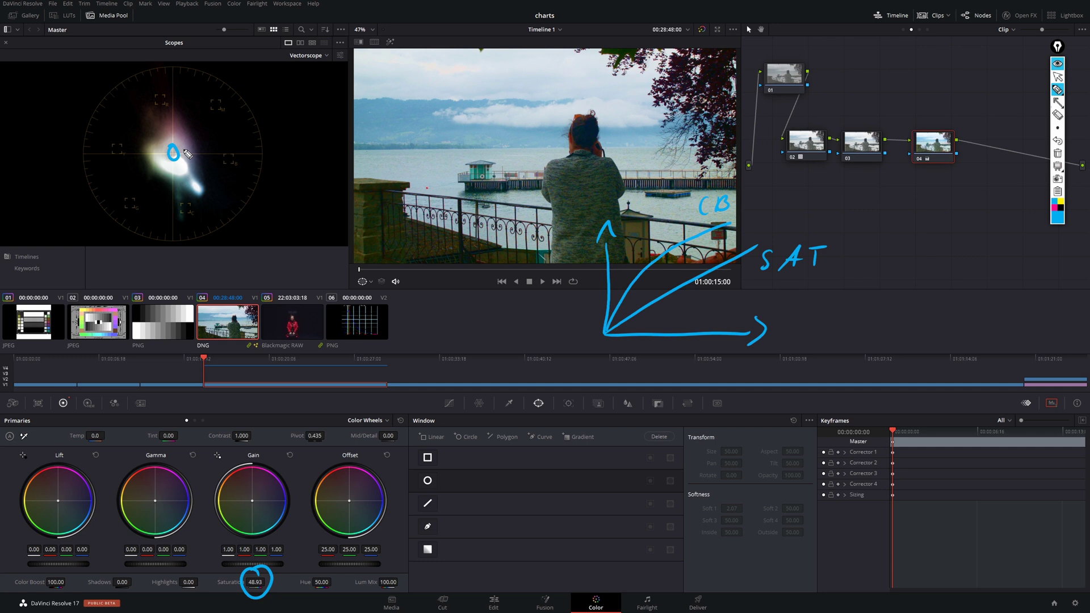
Step: Reset the lakeside grade and draw a SAT arrow beside node 04 and a CB arrow between nodes 03 and 04
{"action": "key", "text": "shift+Home"}
{"action": "left_click", "coordinate": [1056, 90]}
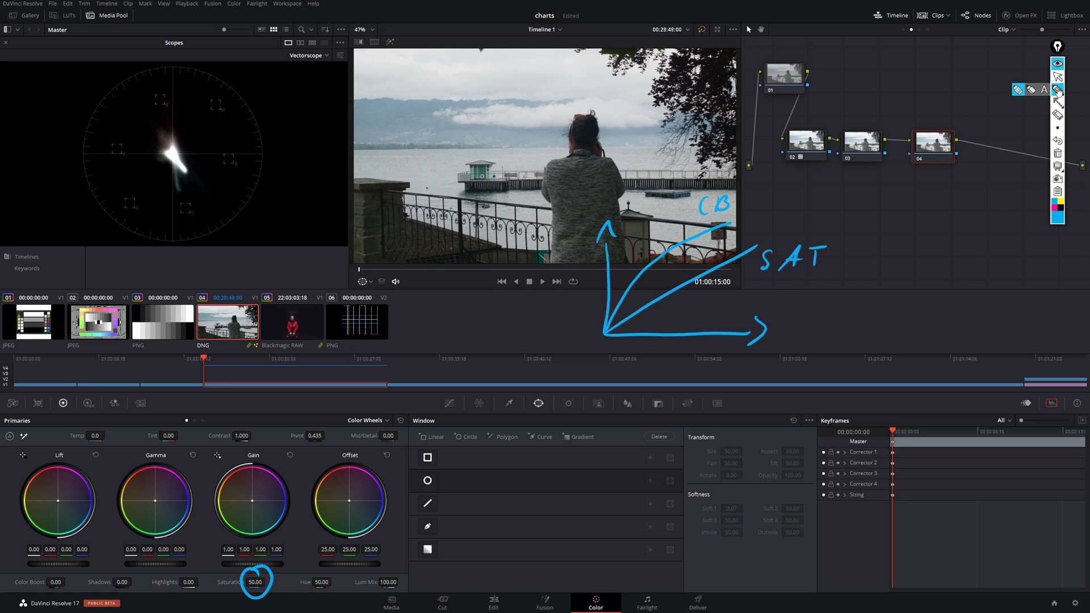
{"action": "left_click_drag", "start_coordinate": [963, 150], "coordinate": [983, 146]}
{"action": "left_click_drag", "start_coordinate": [988, 141], "coordinate": [987, 154]}
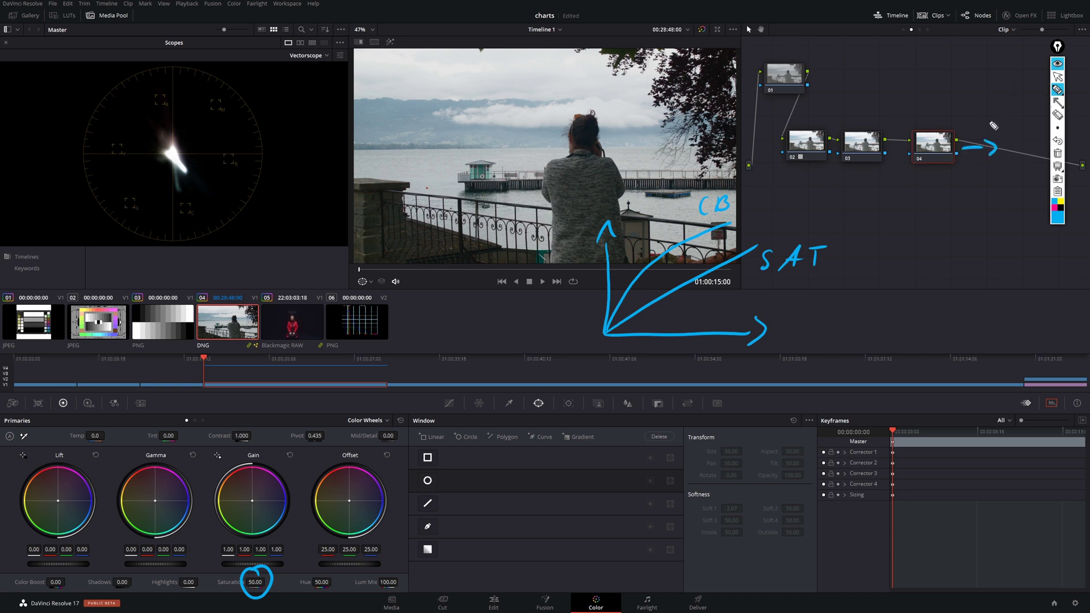
{"action": "mouse_move", "coordinate": [986, 116]}
{"action": "left_mouse_down"}
{"action": "mouse_move", "coordinate": [977, 140]}
{"action": "mouse_move", "coordinate": [997, 125]}
{"action": "left_mouse_up"}
{"action": "mouse_move", "coordinate": [1010, 120]}
{"action": "left_mouse_down"}
{"action": "mouse_move", "coordinate": [1008, 132]}
{"action": "mouse_move", "coordinate": [1022, 117]}
{"action": "left_mouse_up"}
{"action": "left_click_drag", "start_coordinate": [888, 142], "coordinate": [908, 143]}
{"action": "left_click_drag", "start_coordinate": [906, 137], "coordinate": [912, 151]}
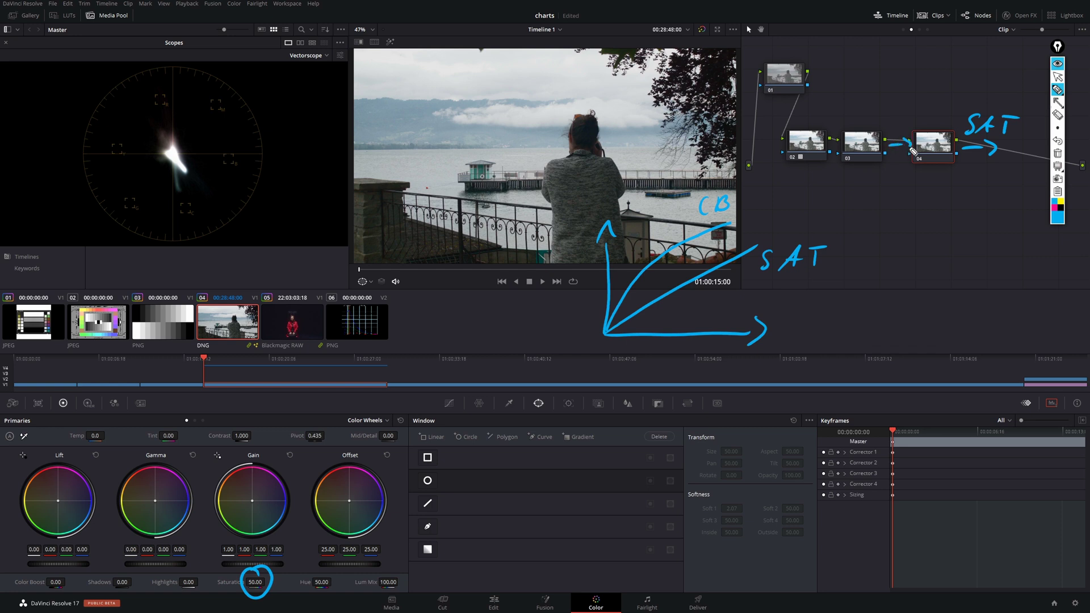
{"action": "mouse_move", "coordinate": [895, 113]}
{"action": "left_mouse_down"}
{"action": "mouse_move", "coordinate": [890, 126]}
{"action": "mouse_move", "coordinate": [905, 126]}
{"action": "left_mouse_up"}
{"action": "left_click", "coordinate": [1057, 78]}
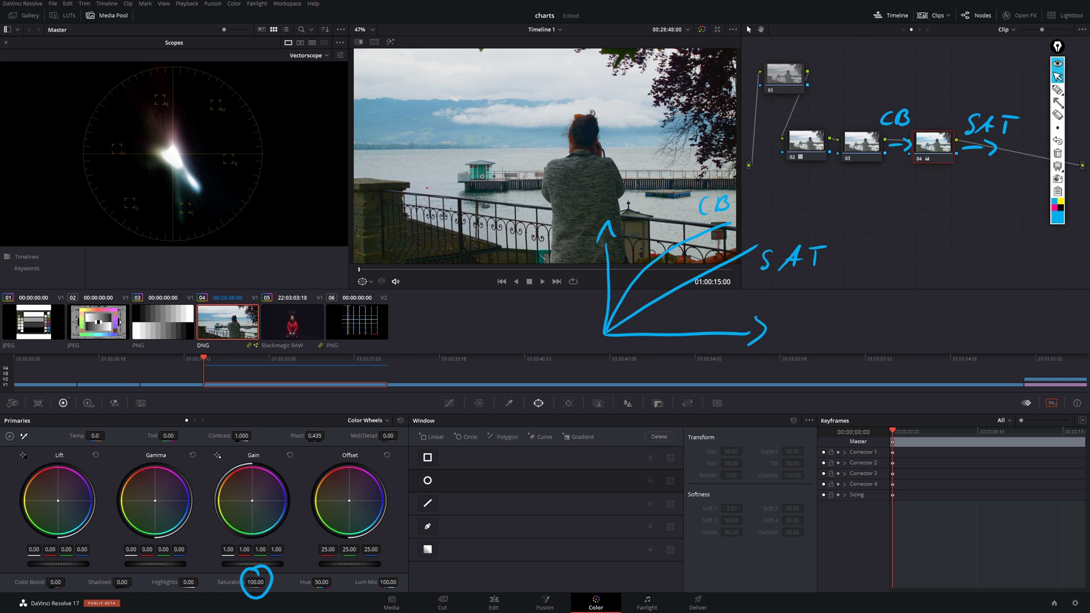
Step: Test warm and green Offset casts against the vectorscope, then reset Offset to neutral 25.00
{"action": "left_click_drag", "start_coordinate": [349, 501], "coordinate": [344, 499]}
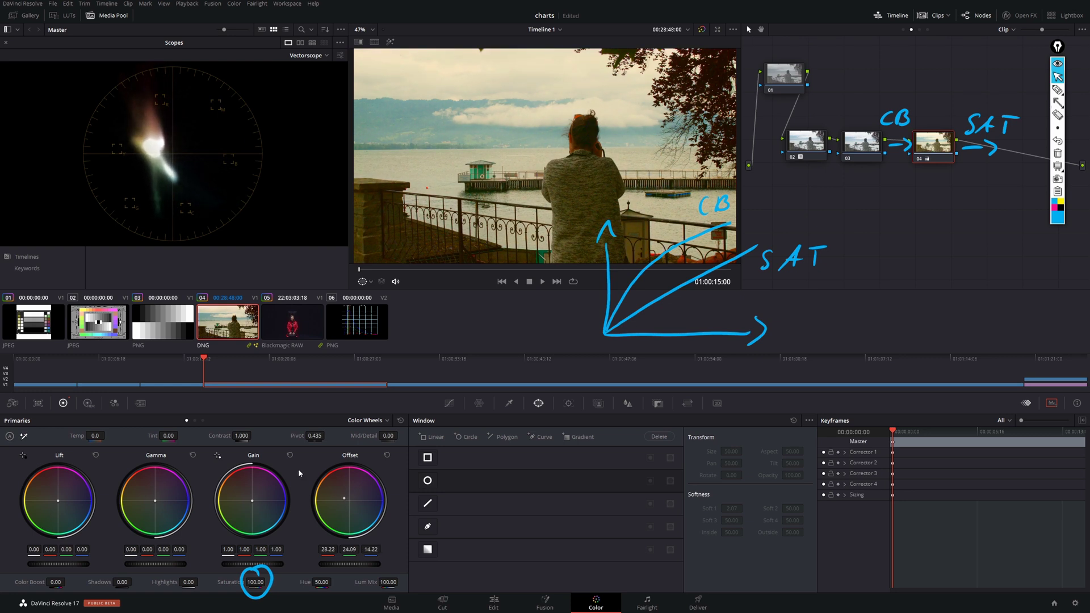
{"action": "left_click", "coordinate": [1057, 90]}
{"action": "left_click_drag", "start_coordinate": [166, 122], "coordinate": [164, 123]}
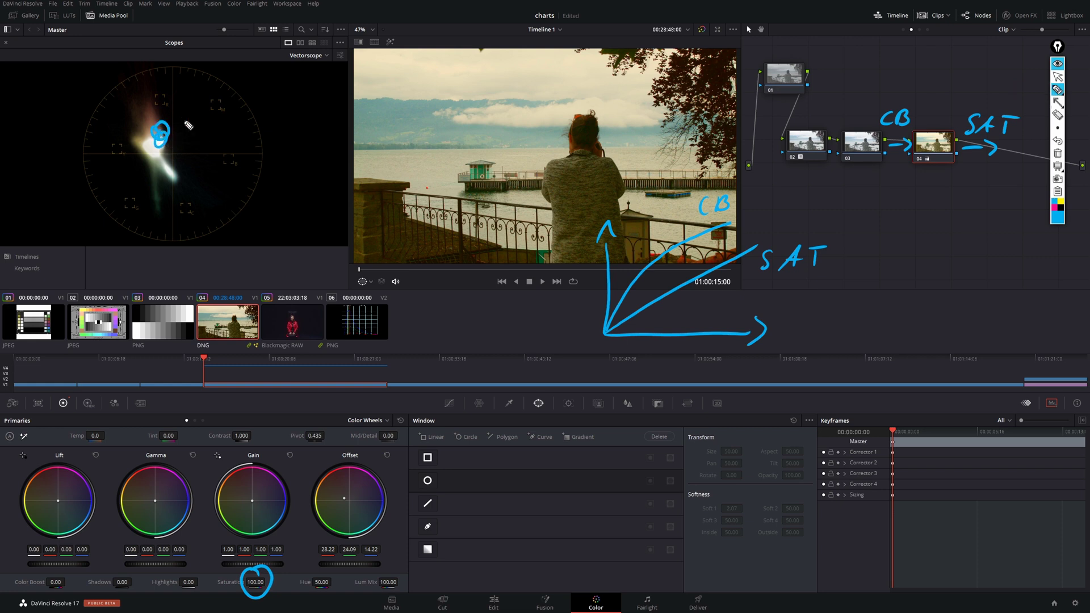
{"action": "left_click", "coordinate": [1056, 78]}
{"action": "left_click_drag", "start_coordinate": [346, 499], "coordinate": [345, 499]}
{"action": "left_click", "coordinate": [388, 454]}
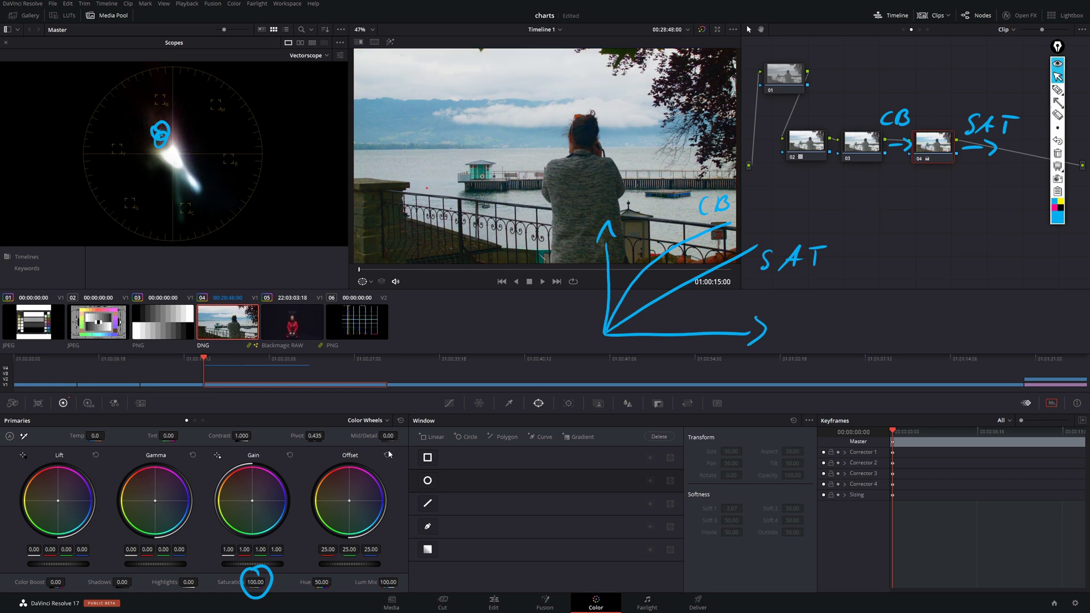
Step: Erase the vectorscope circle, finish the SAT label, and lower Saturation to 50.98
{"action": "left_click", "coordinate": [1057, 114]}
{"action": "left_click", "coordinate": [164, 138]}
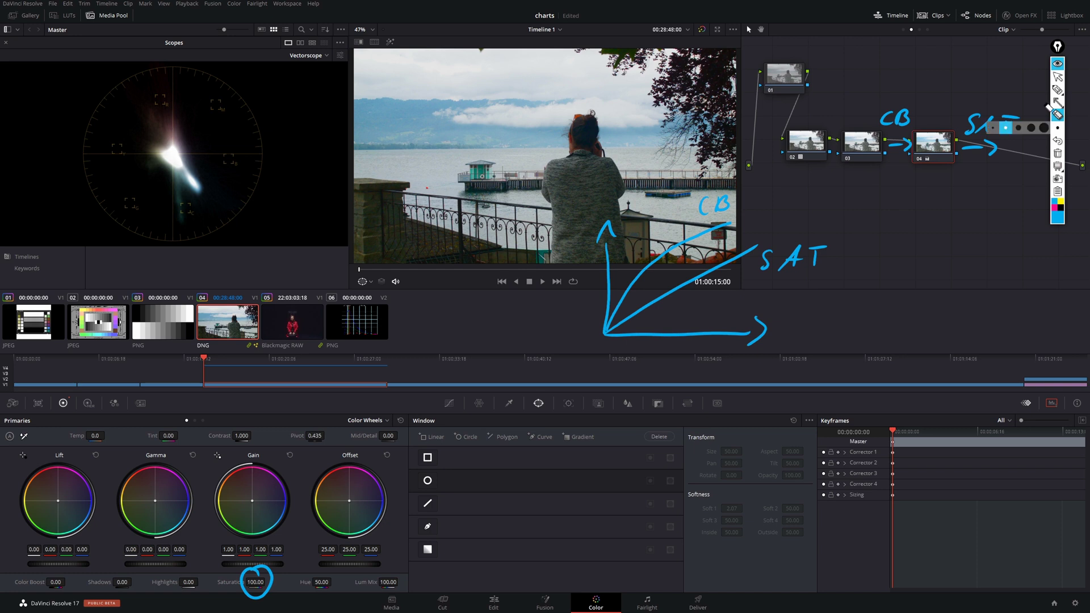
{"action": "left_click", "coordinate": [1058, 92]}
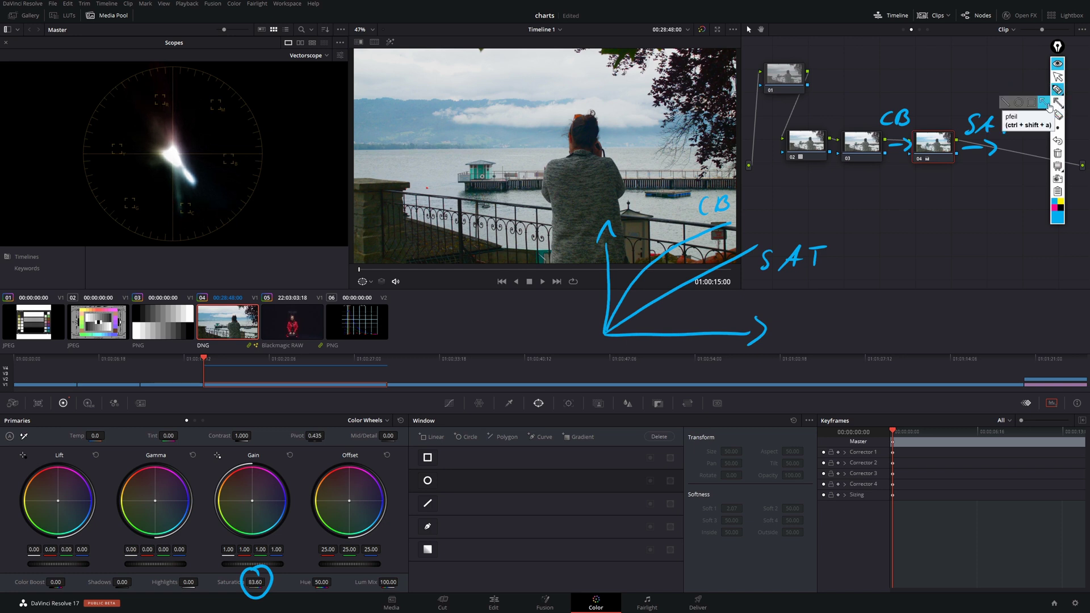
{"action": "left_click_drag", "start_coordinate": [992, 118], "coordinate": [1019, 115]}
{"action": "left_click_drag", "start_coordinate": [1006, 117], "coordinate": [1003, 133]}
{"action": "left_click", "coordinate": [1056, 78]}
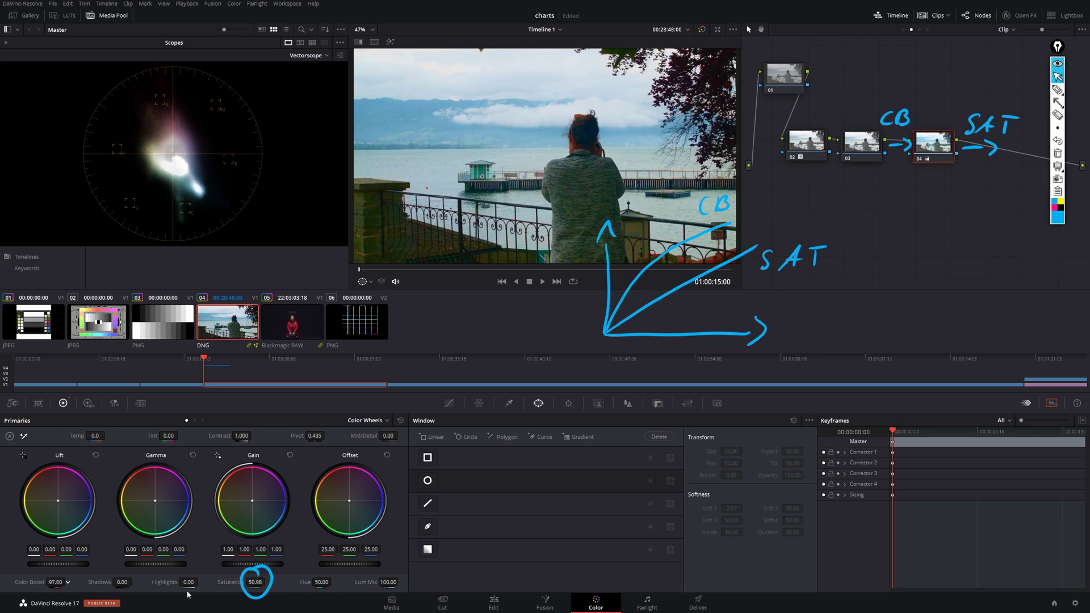
Step: Set Color Boost to 78 and warm the Offset to 26.95/25.20/22.04
{"action": "left_click", "coordinate": [1056, 90]}
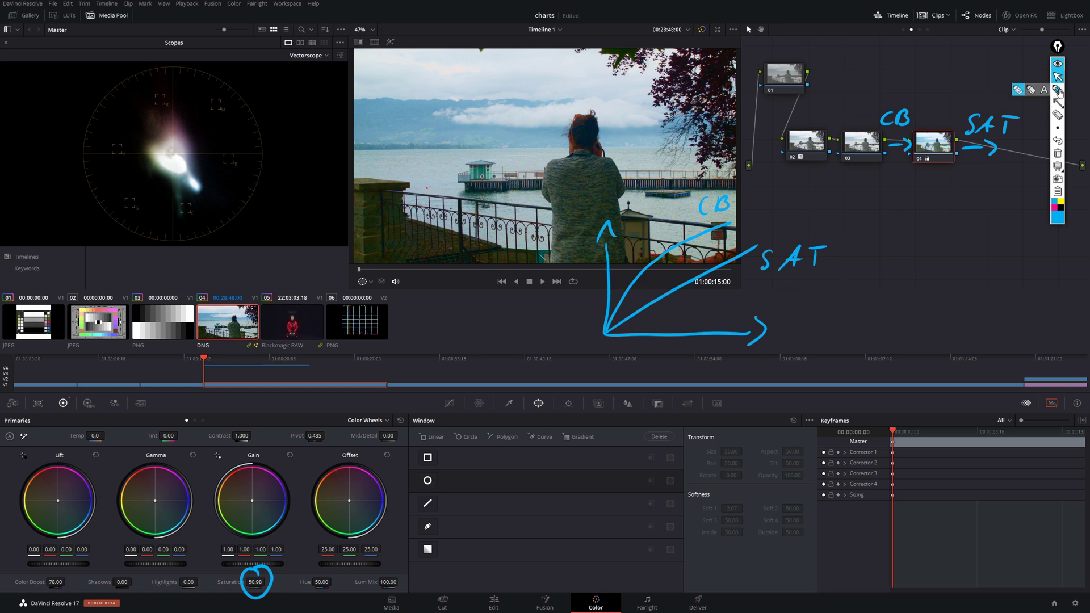
{"action": "mouse_move", "coordinate": [178, 148]}
{"action": "left_mouse_down"}
{"action": "mouse_move", "coordinate": [167, 159]}
{"action": "mouse_move", "coordinate": [179, 149]}
{"action": "left_mouse_up"}
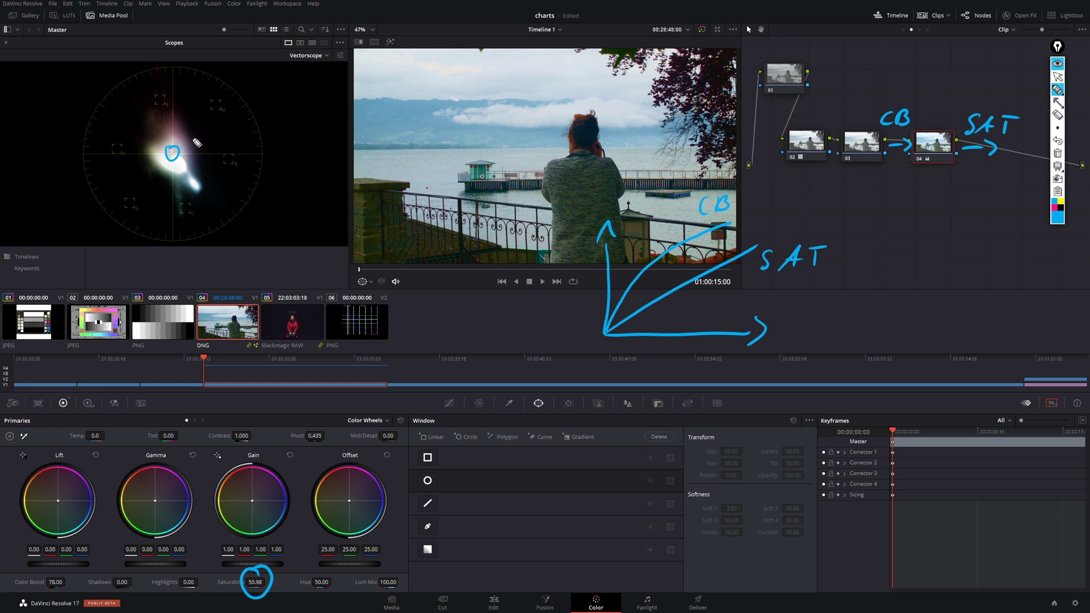
{"action": "left_click", "coordinate": [1056, 79]}
{"action": "mouse_move", "coordinate": [347, 494]}
{"action": "left_mouse_down"}
{"action": "mouse_move", "coordinate": [356, 494]}
{"action": "mouse_move", "coordinate": [344, 503]}
{"action": "mouse_move", "coordinate": [344, 473]}
{"action": "left_mouse_up"}
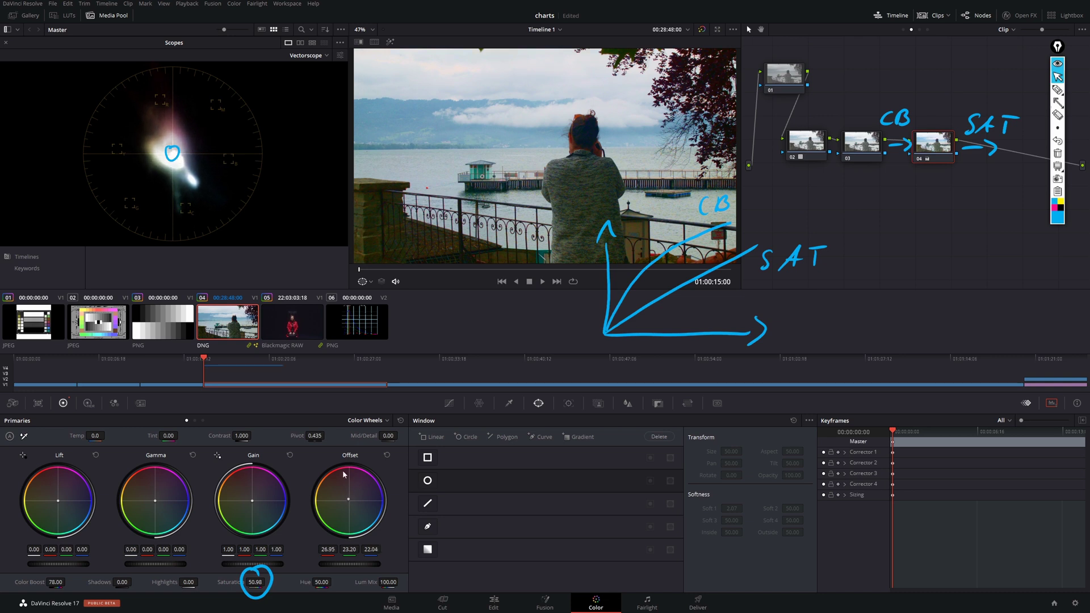